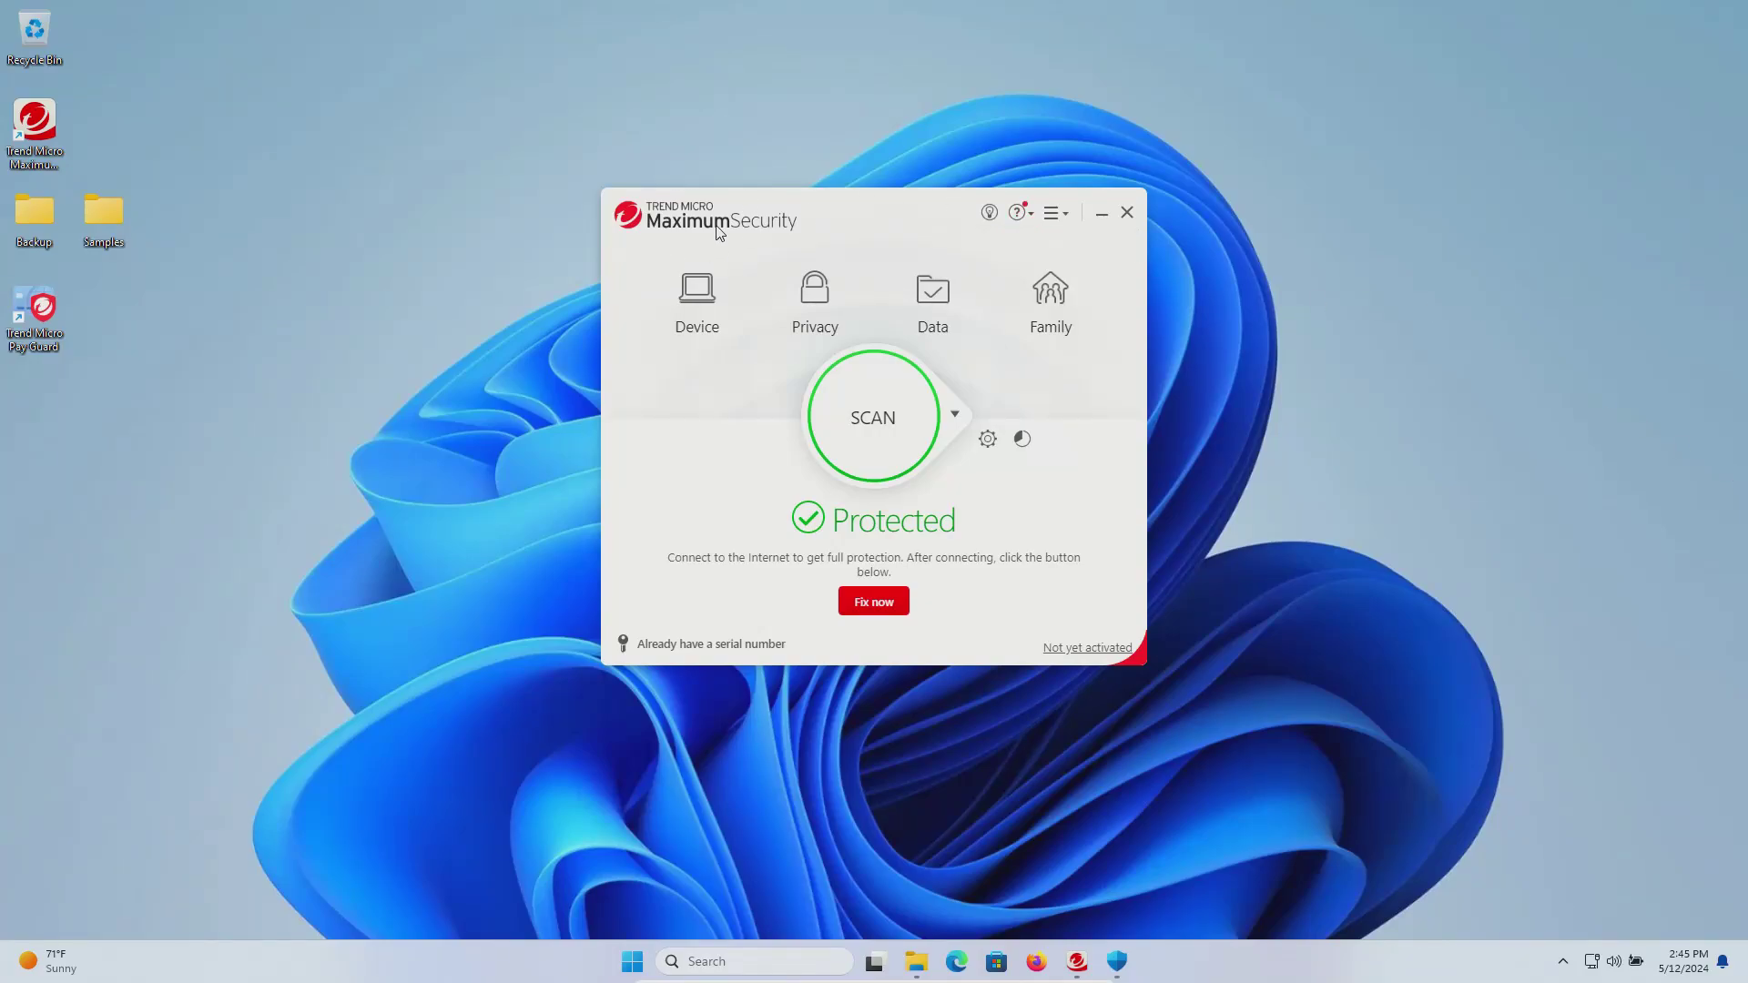
Open the desktop Samples folder, browse its 450 malware samples, then minimize it
{"action": "double_click", "coordinate": [118, 223]}
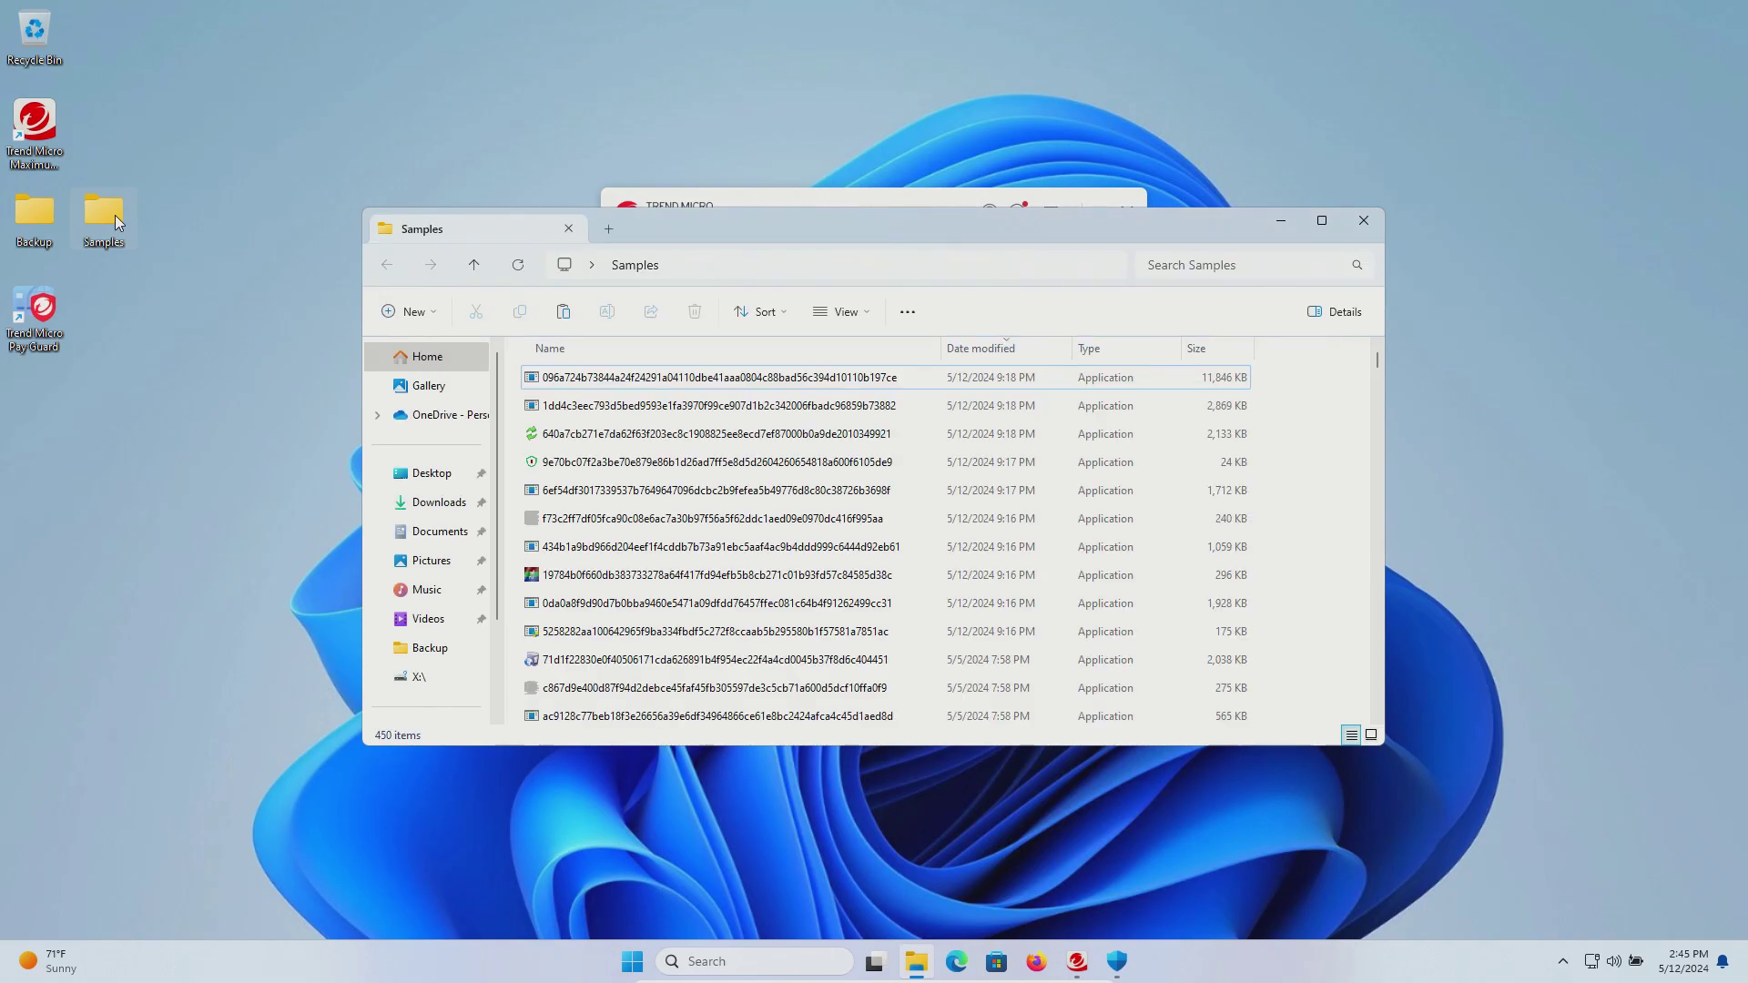
{"action": "scroll", "coordinate": [733, 530], "scroll_direction": "down", "scroll_amount": 15}
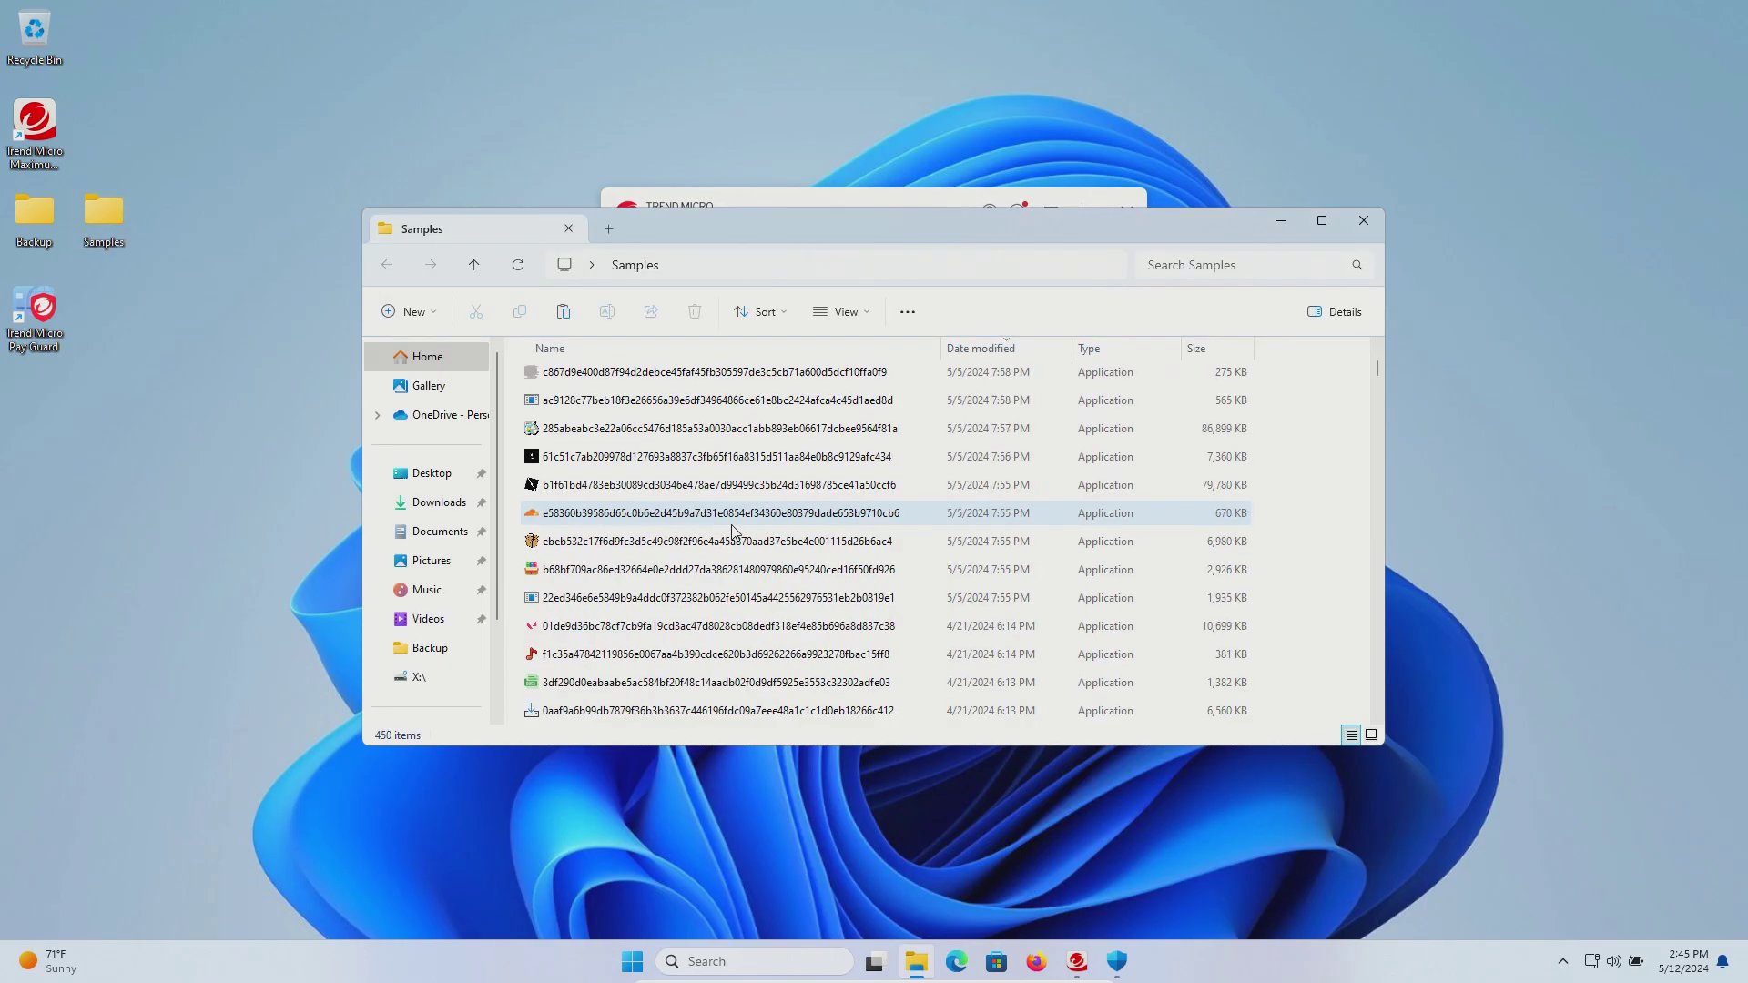
{"action": "scroll", "coordinate": [733, 531], "scroll_direction": "down", "scroll_amount": 20}
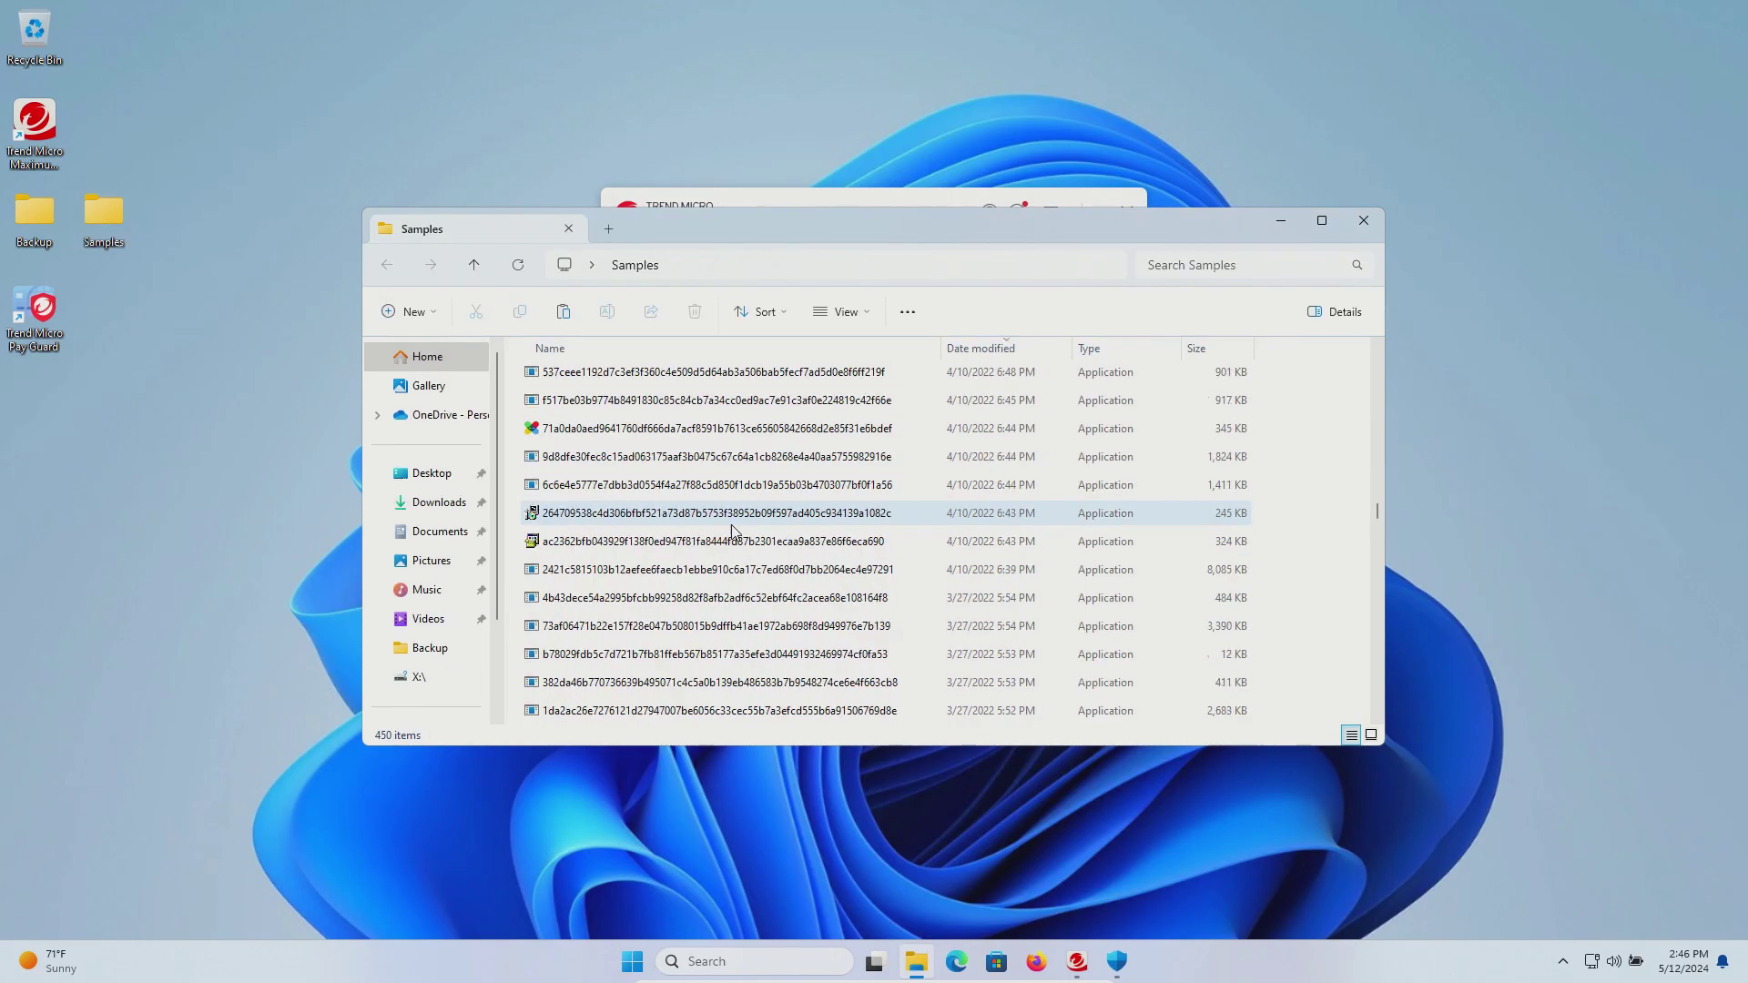
{"action": "scroll", "coordinate": [733, 530], "scroll_direction": "down", "scroll_amount": 20}
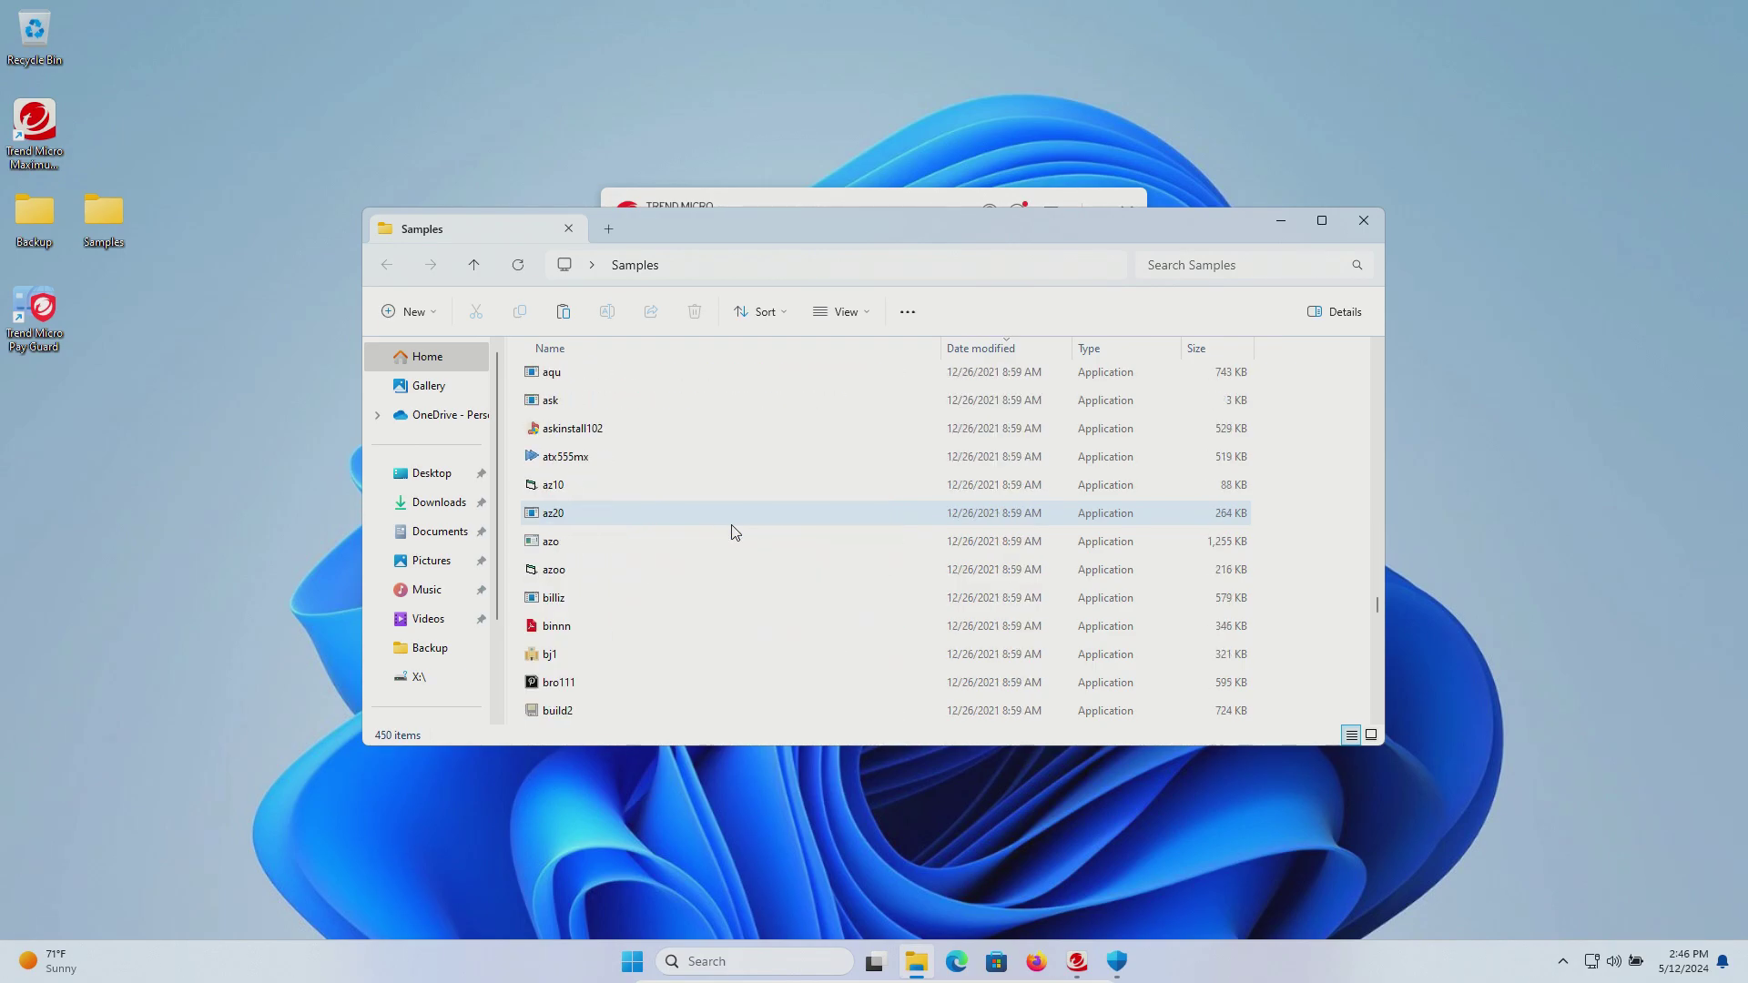
{"action": "scroll", "coordinate": [736, 531], "scroll_direction": "up", "scroll_amount": 20}
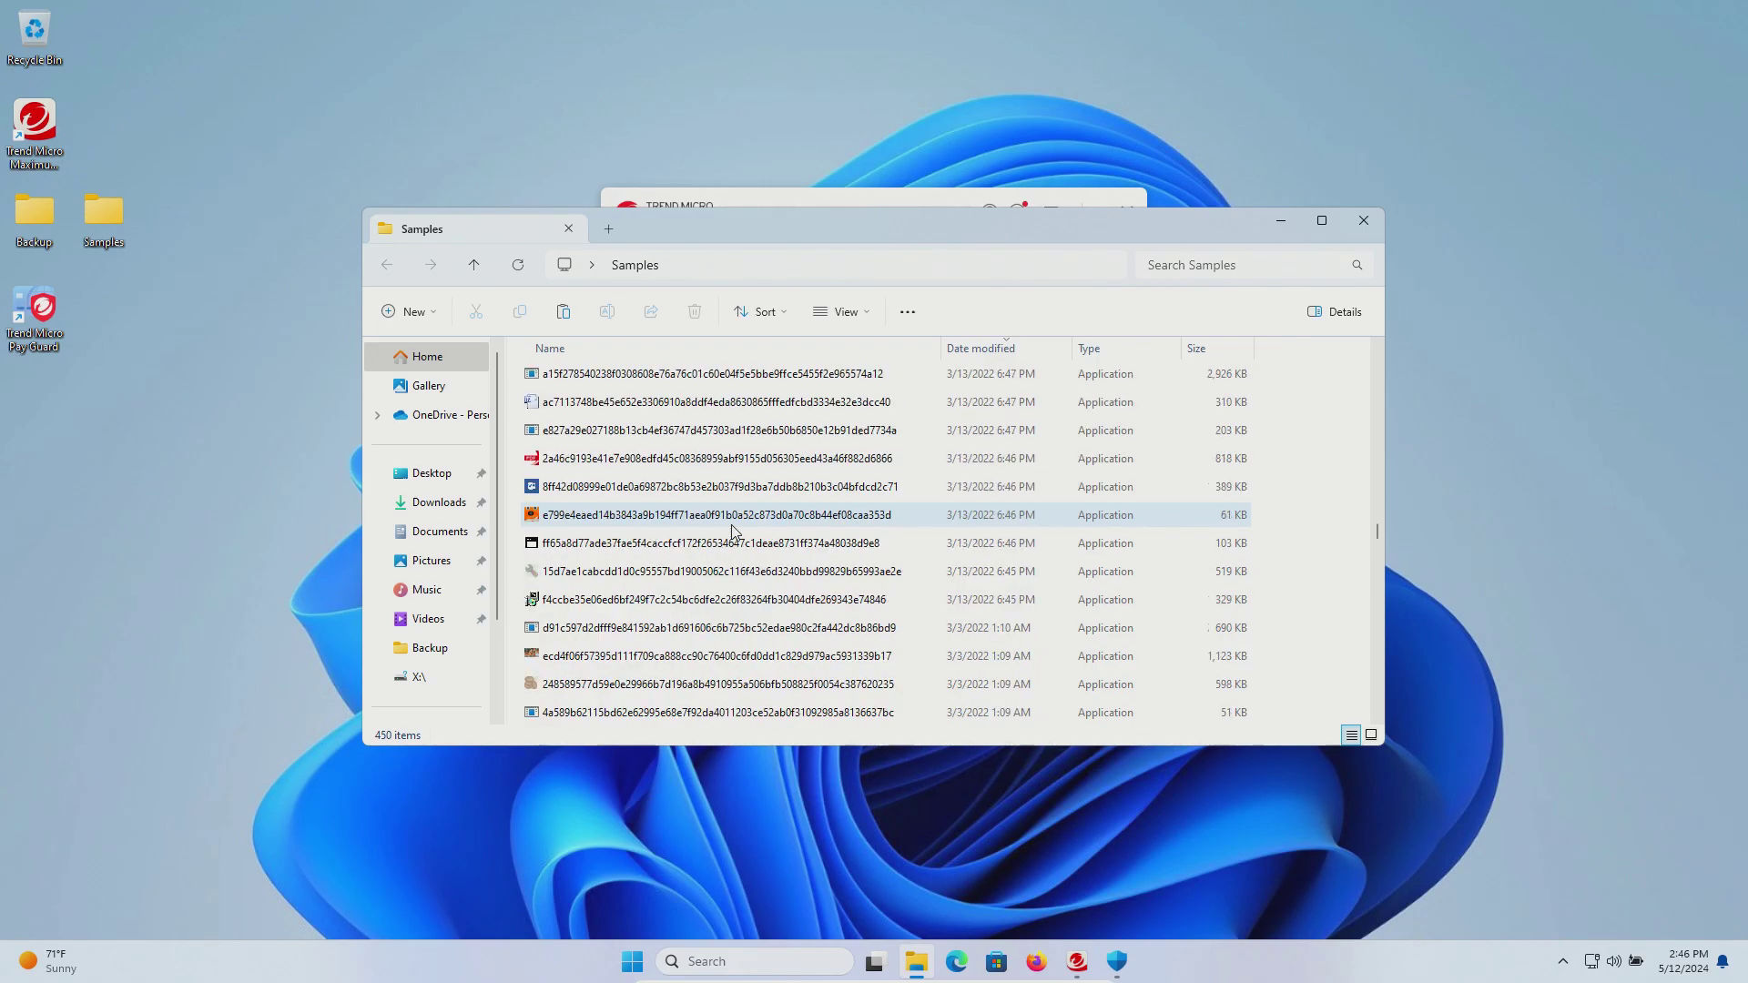
{"action": "scroll", "coordinate": [734, 531], "scroll_direction": "up", "scroll_amount": 15}
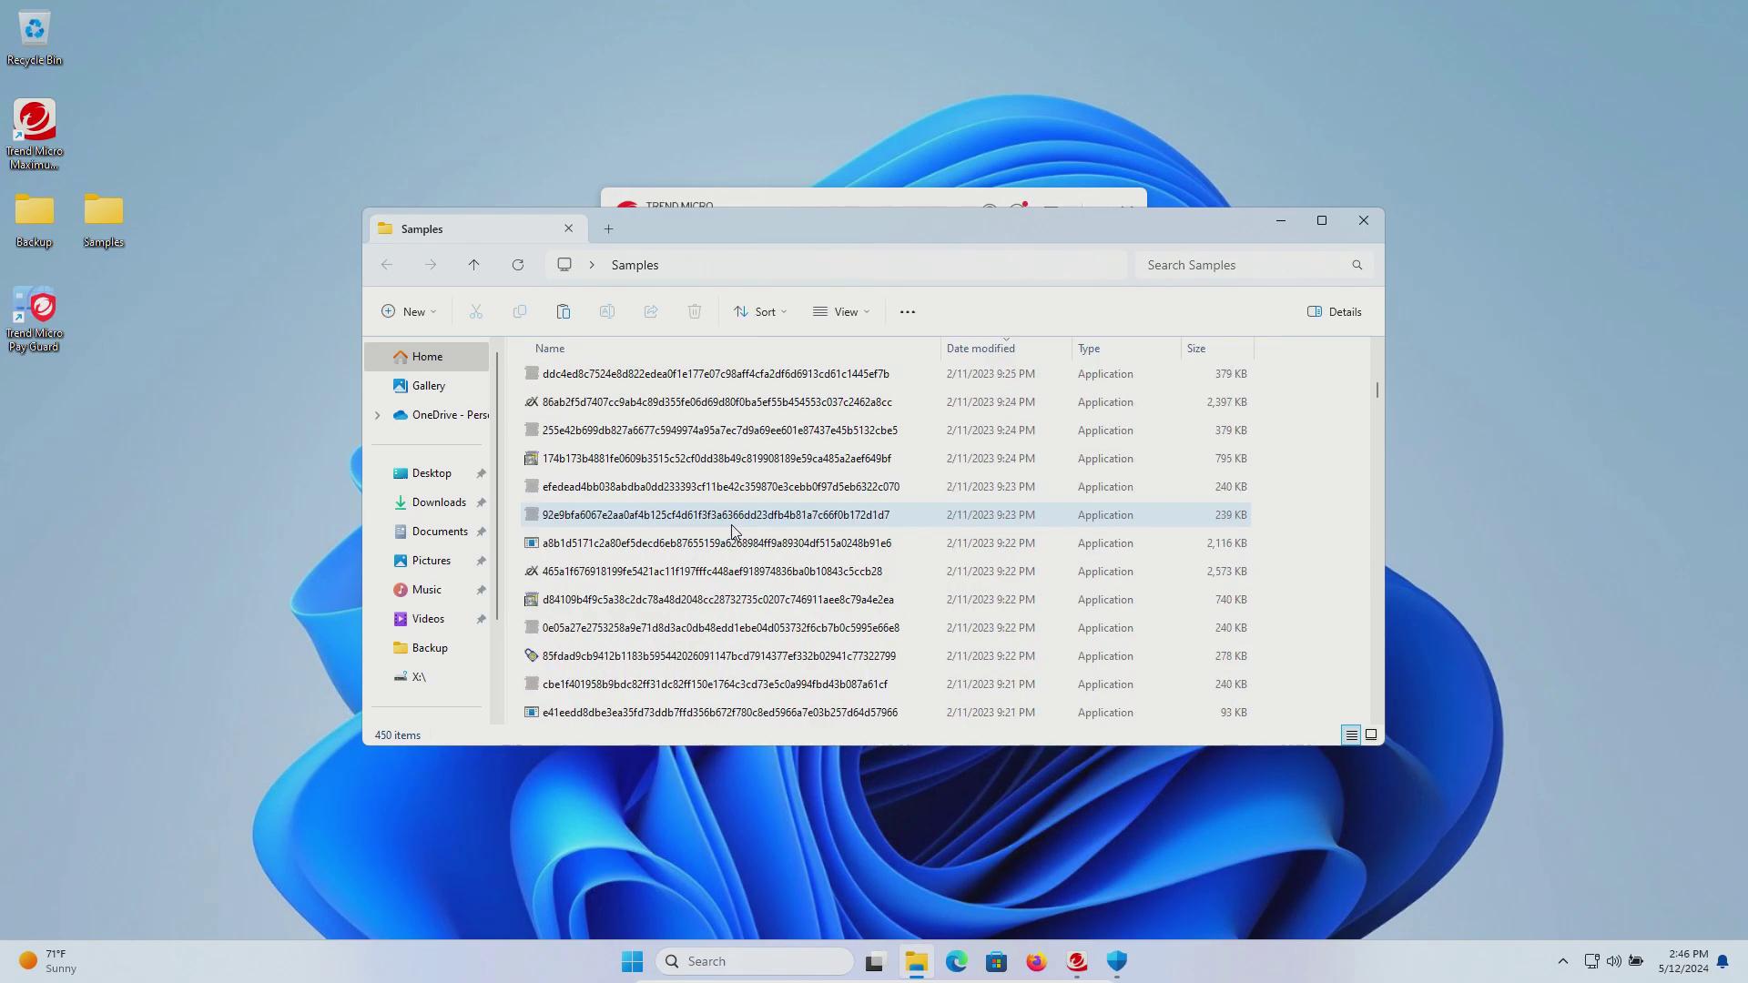
{"action": "left_click", "coordinate": [1281, 220]}
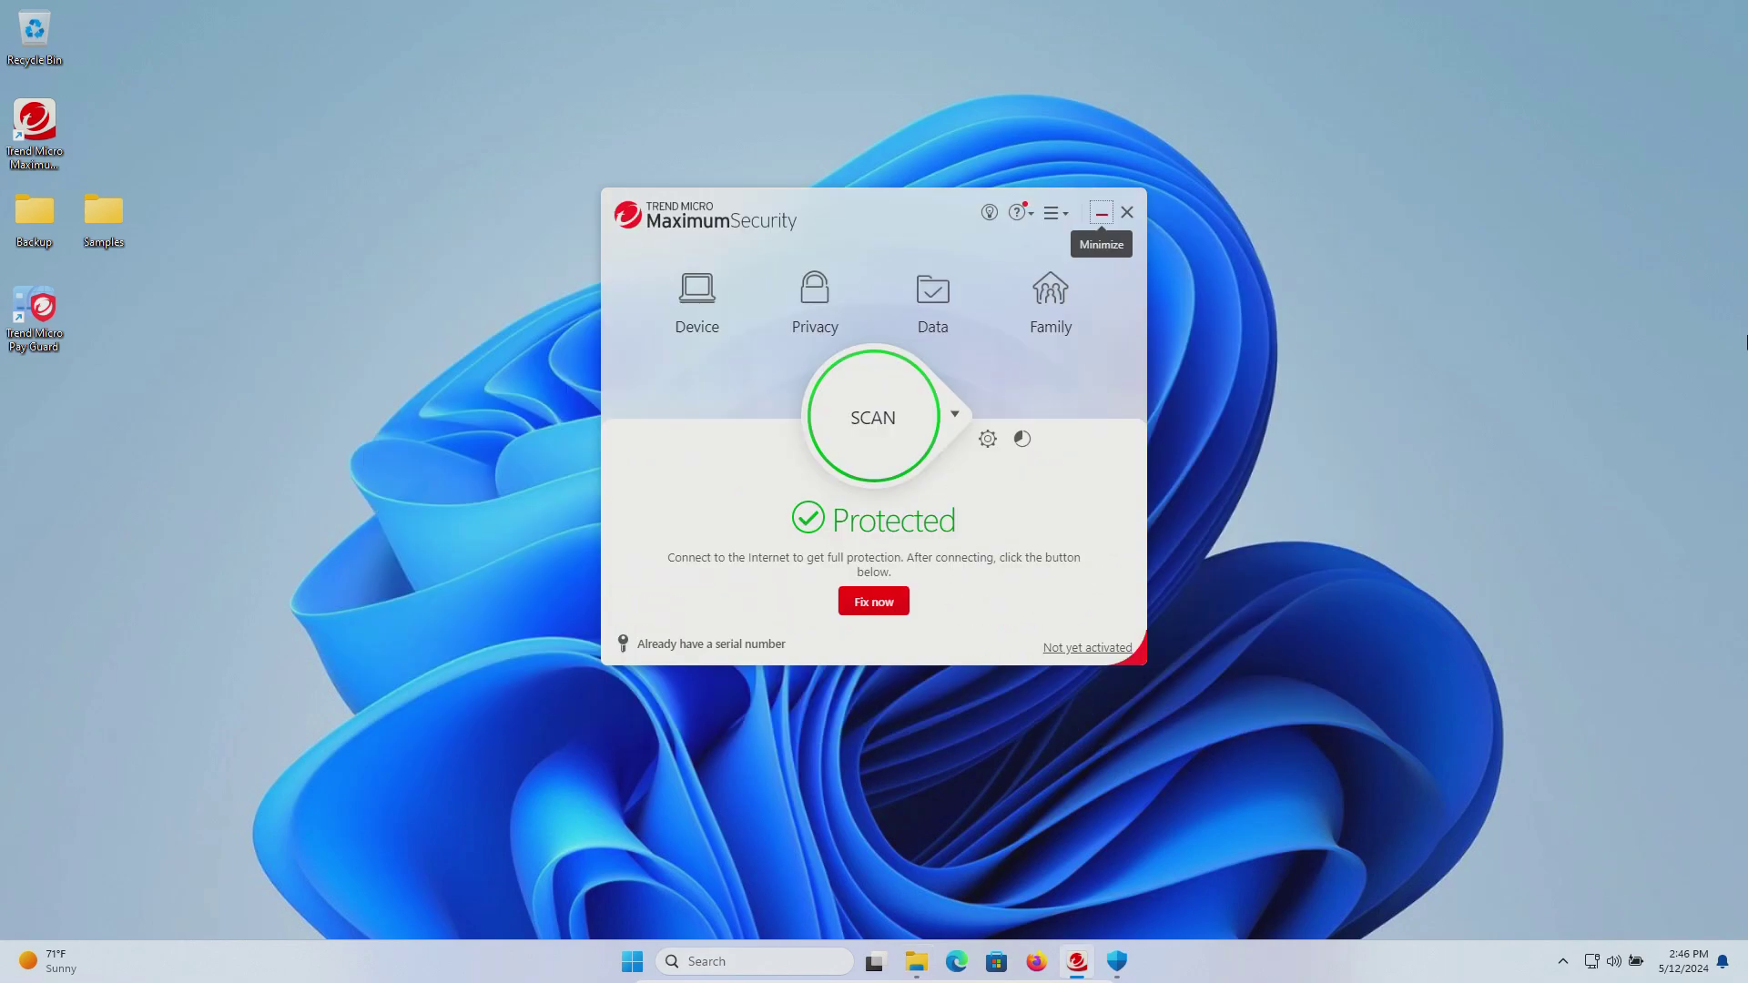
Confirm Real-time Scanning and Web Filtering are On, and view About Your Software from the tray
{"action": "left_click", "coordinate": [700, 315]}
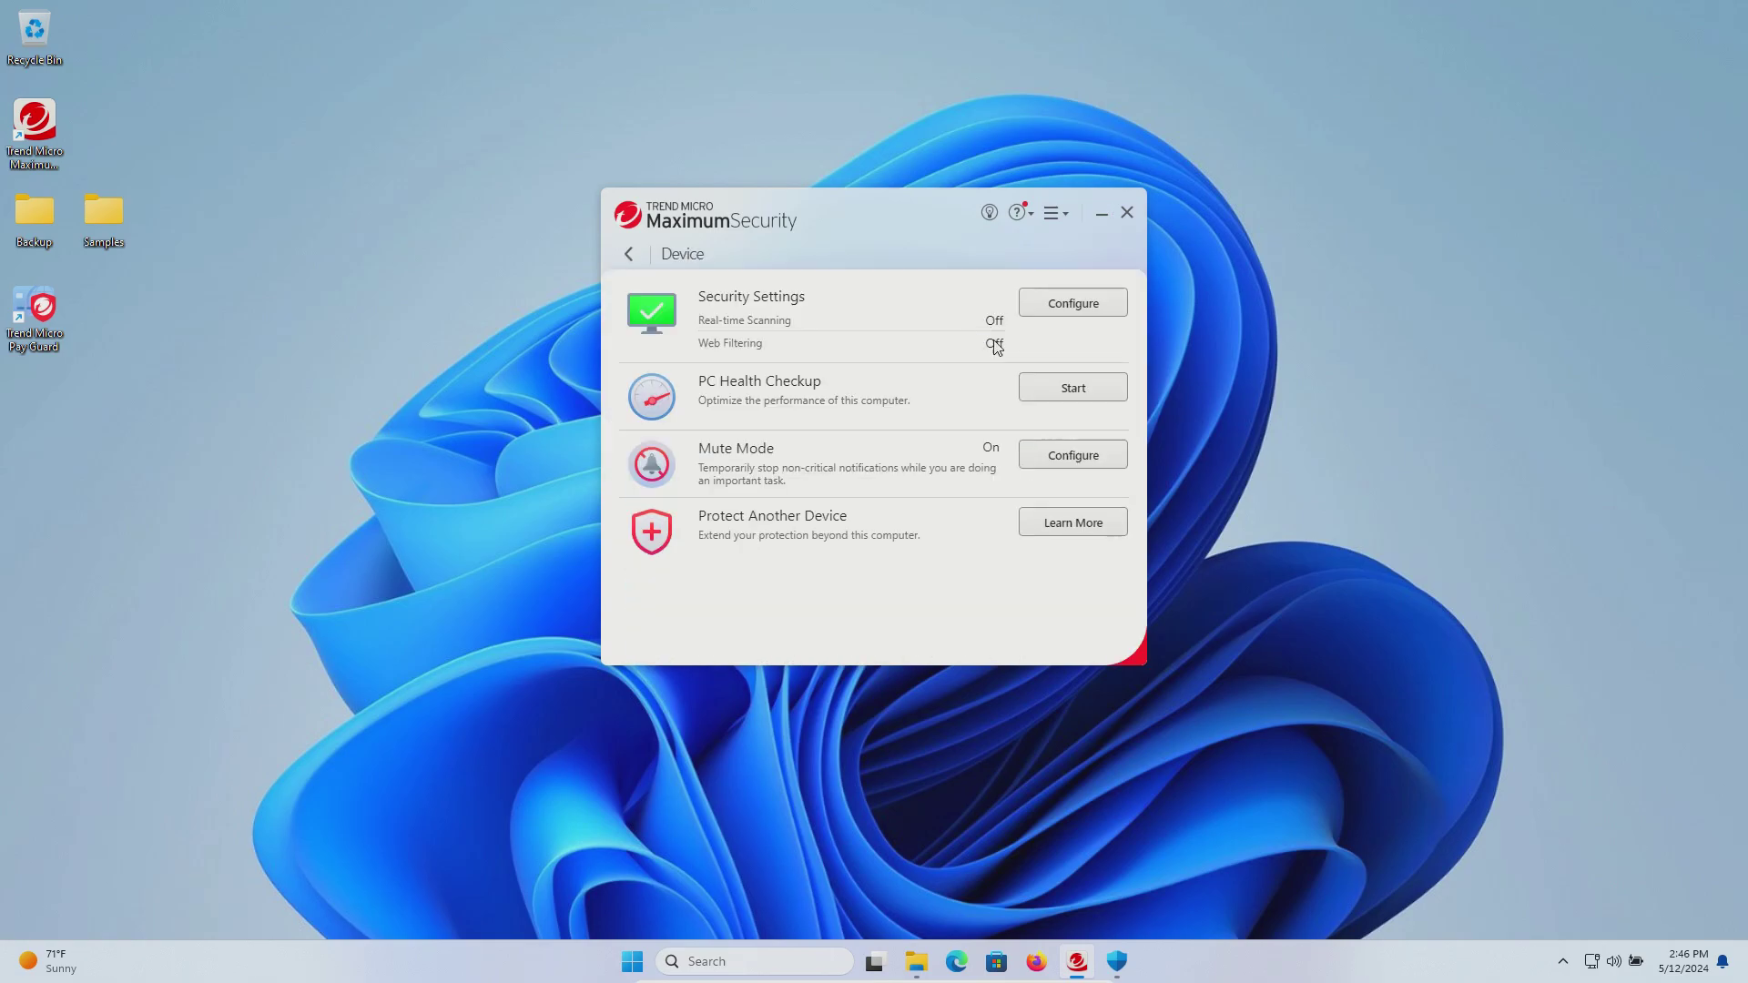
{"action": "left_click", "coordinate": [629, 256]}
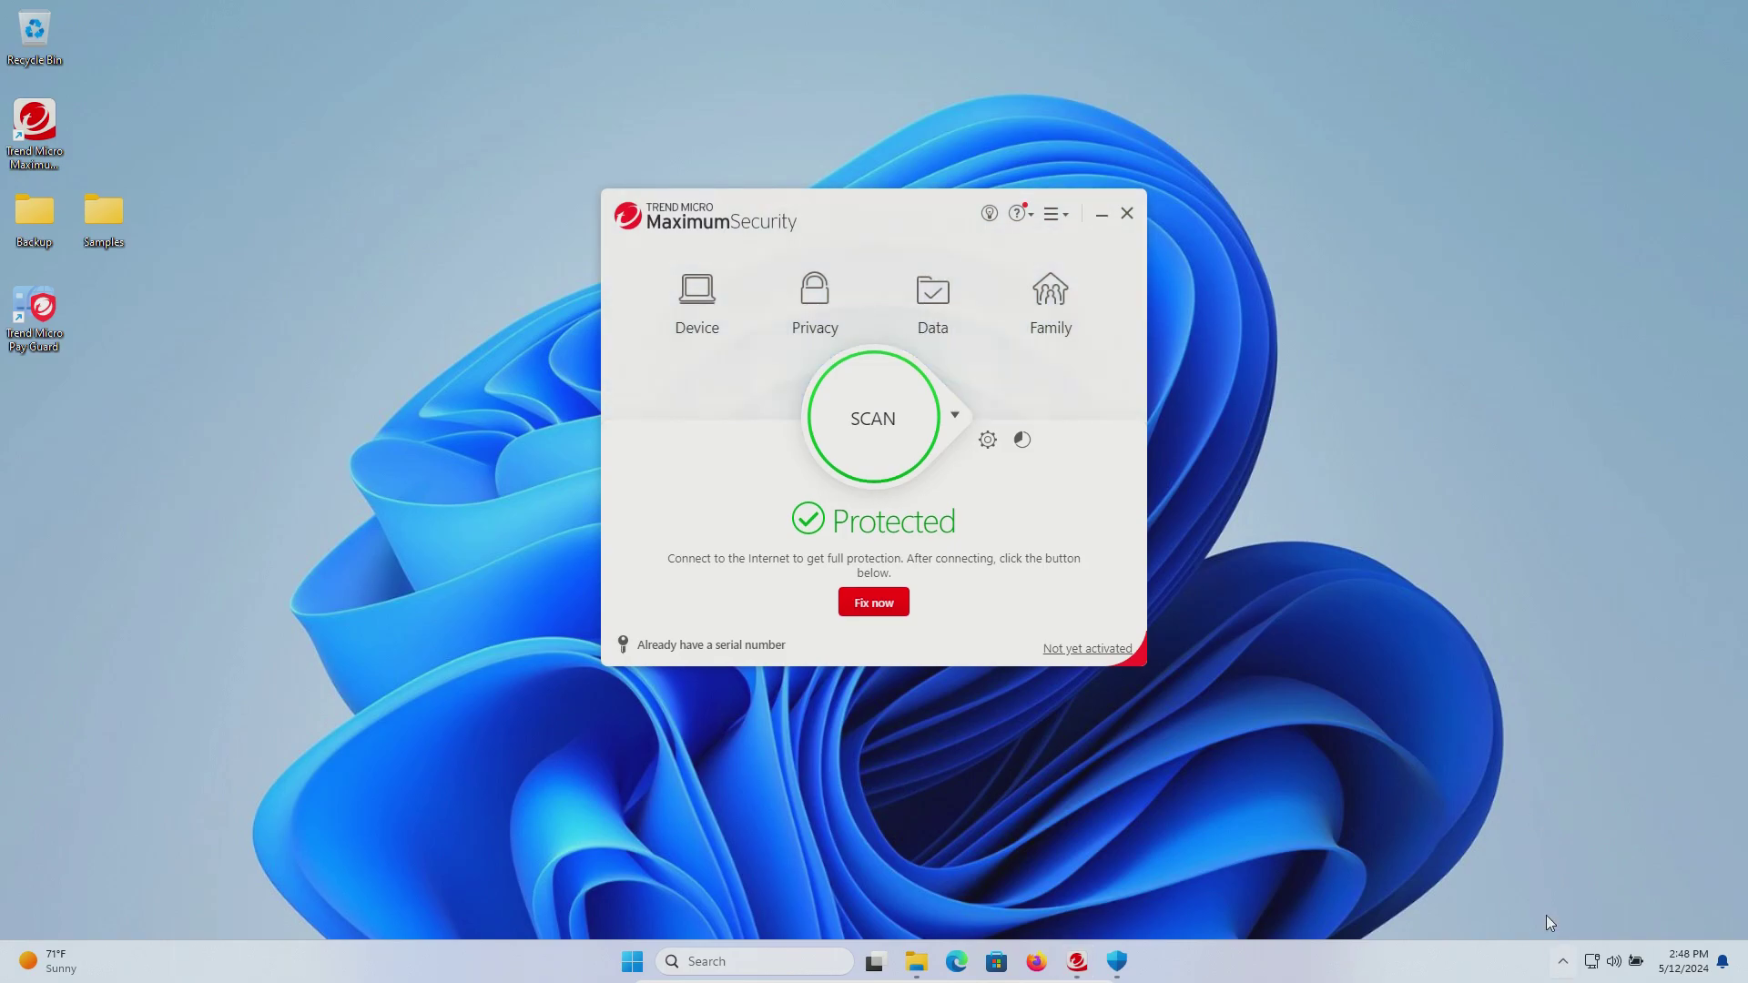
{"action": "key", "text": "super+b"}
{"action": "key", "text": "Return"}
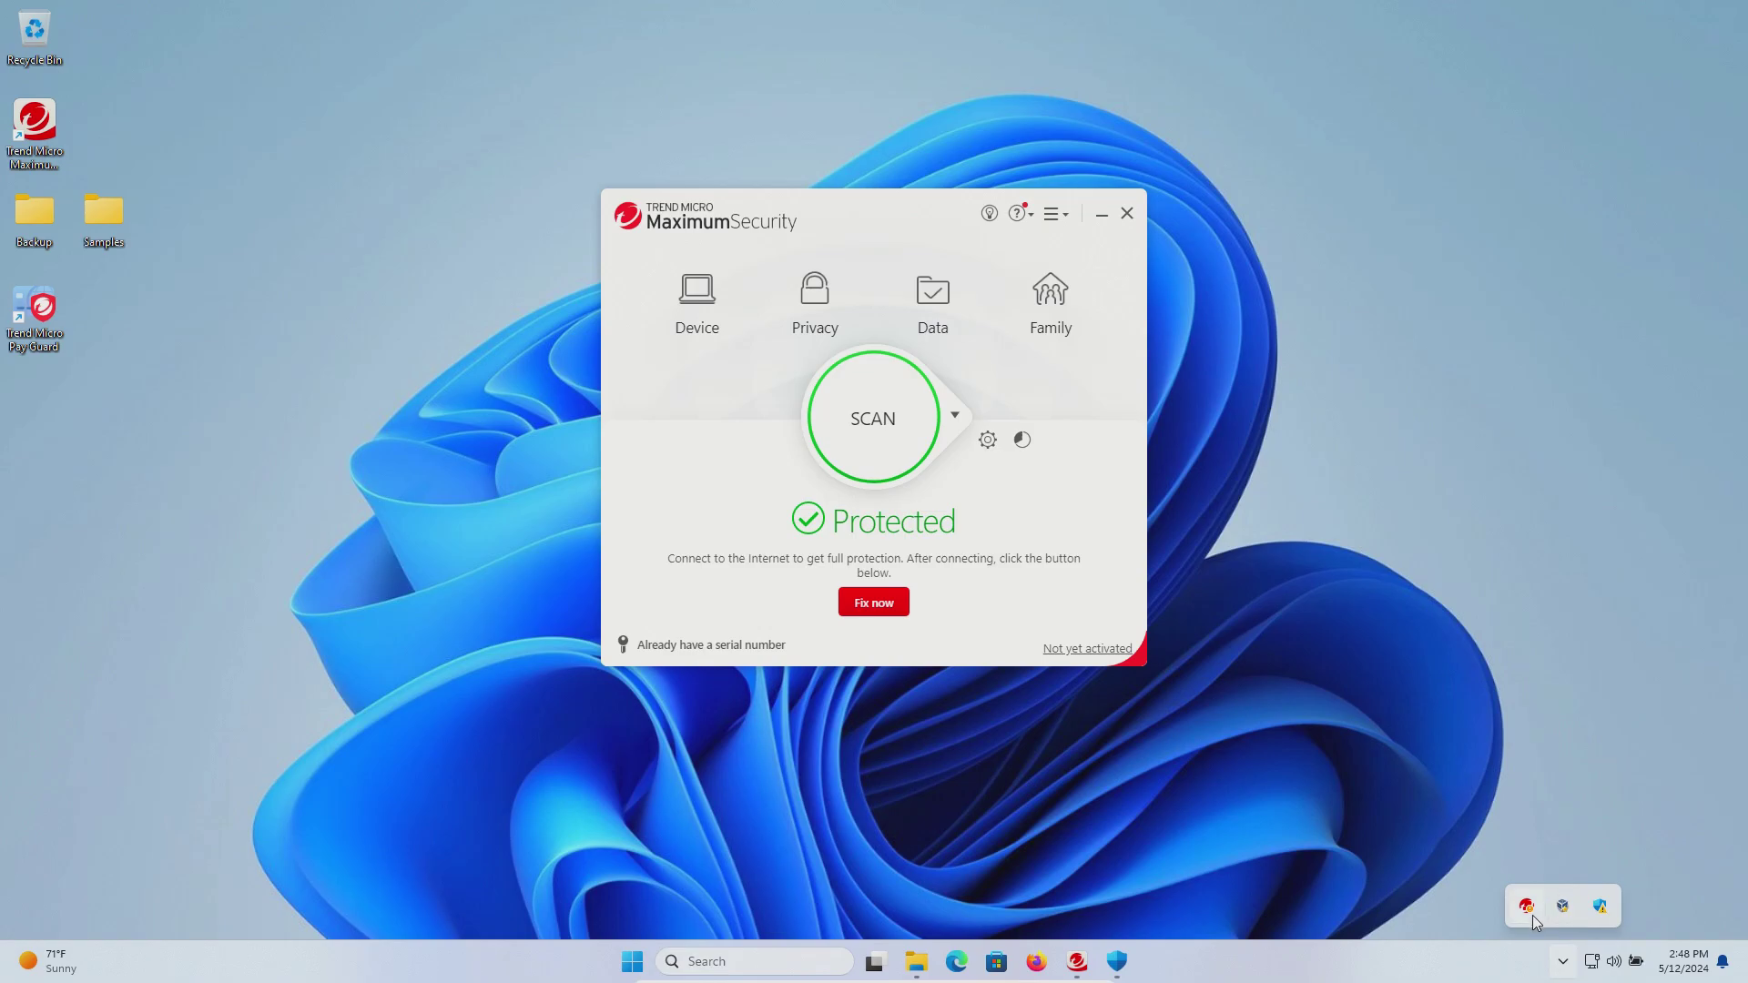
{"action": "right_click", "coordinate": [1532, 916]}
{"action": "left_click", "coordinate": [1521, 773]}
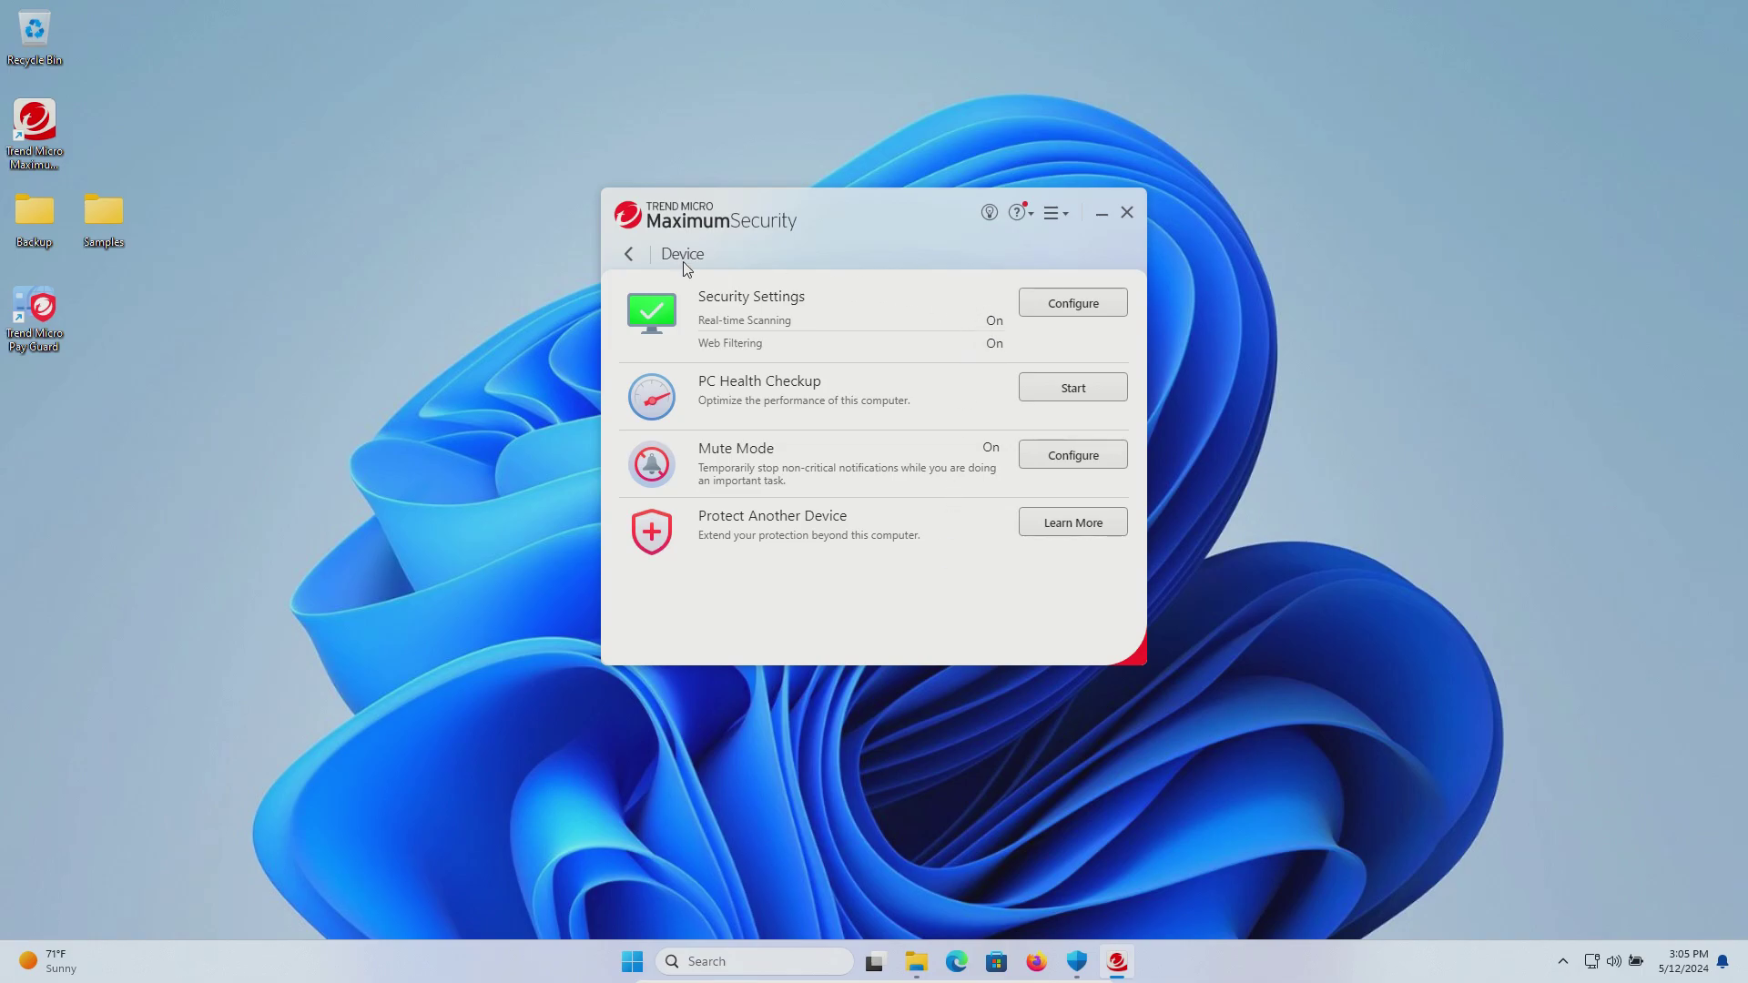
Run a Full Scan, resolving 269 threats and leaving 144 items in Samples
{"action": "left_click", "coordinate": [630, 256]}
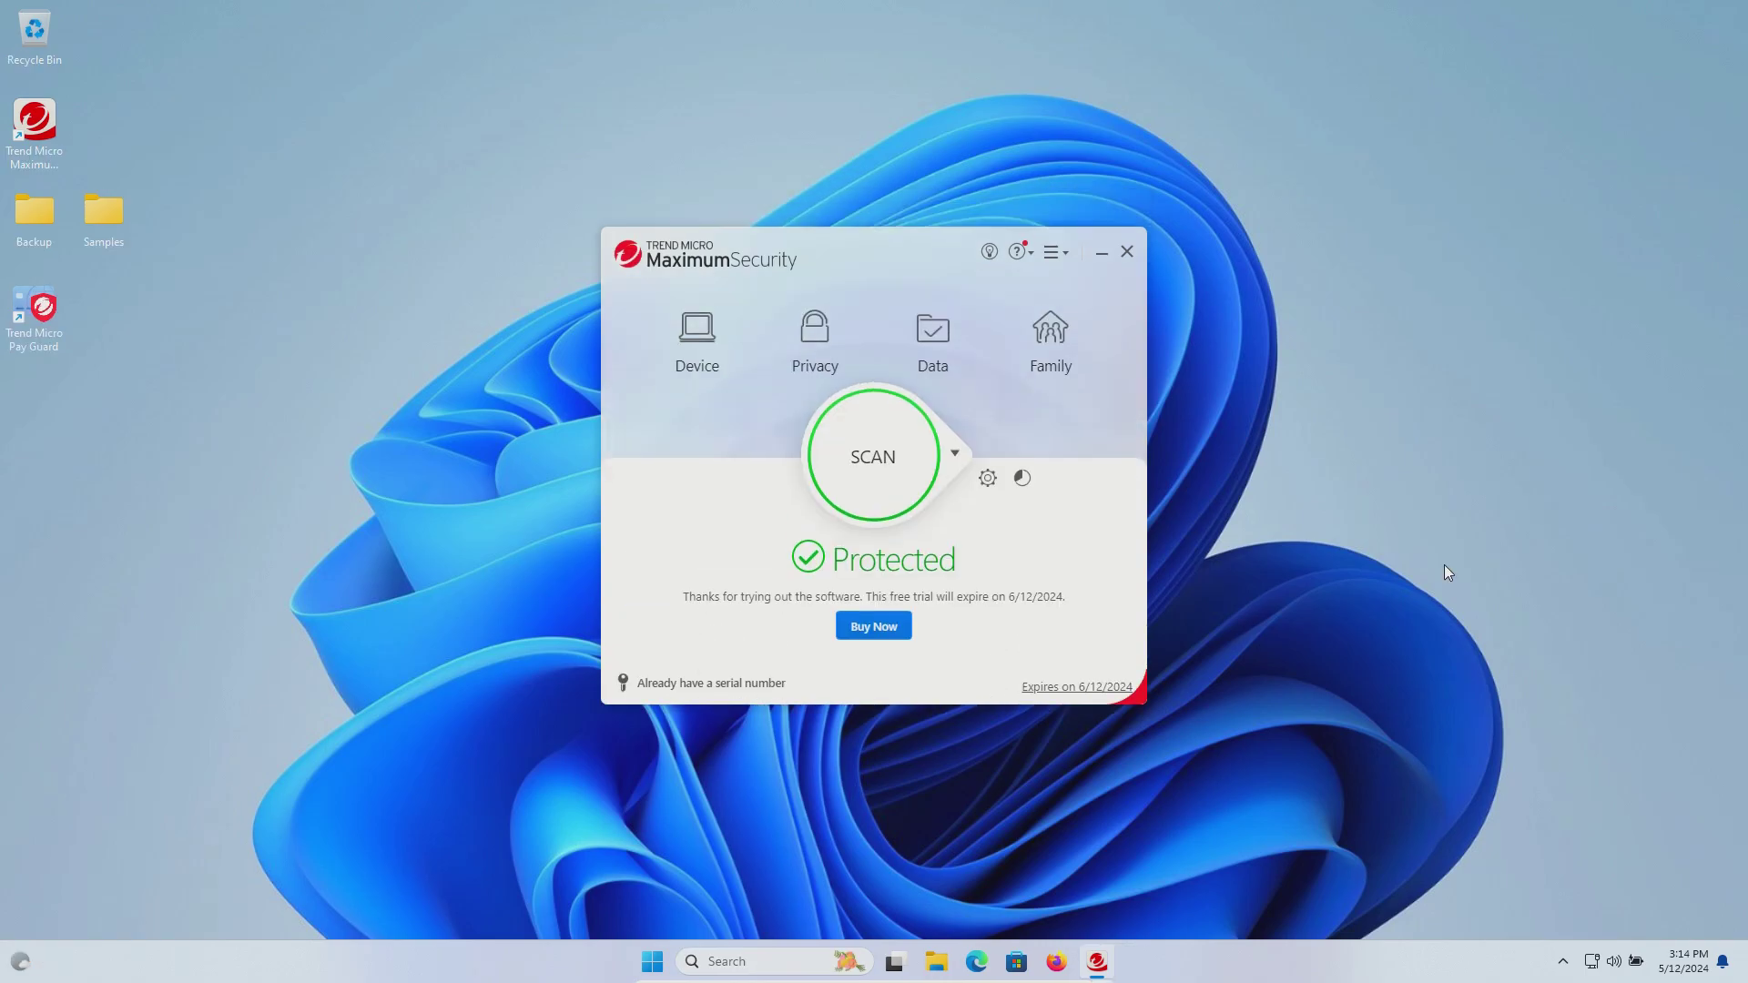
{"action": "double_click", "coordinate": [95, 213]}
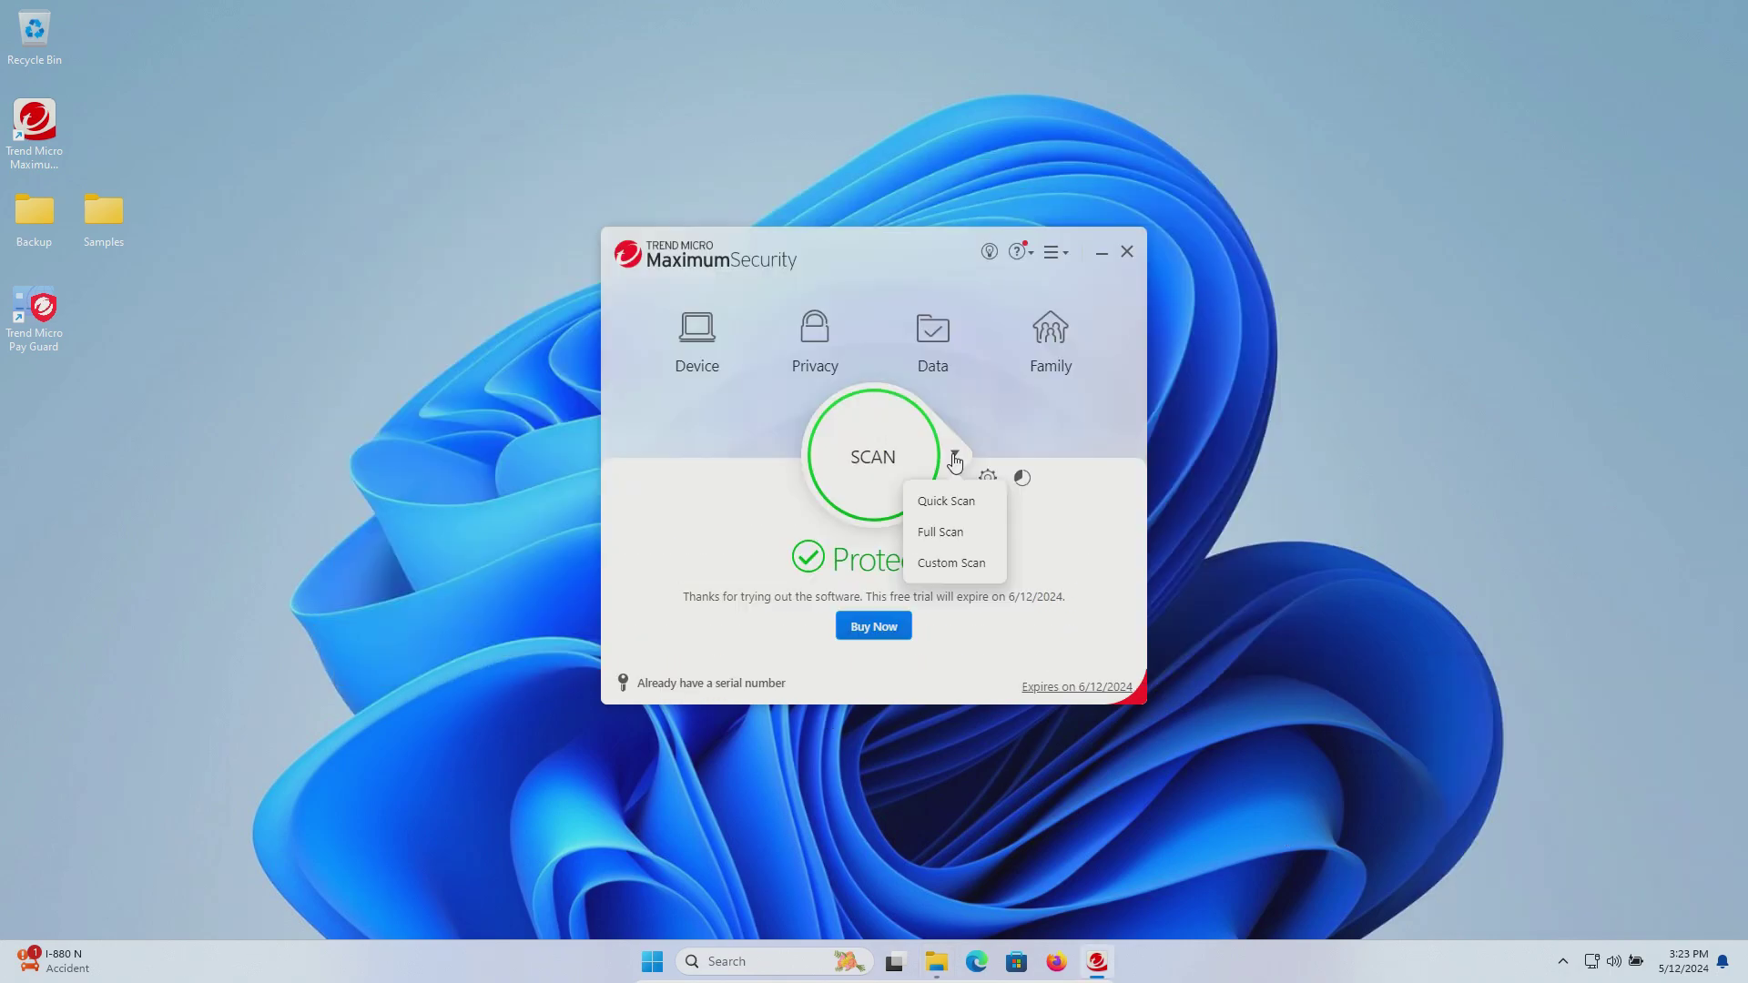
{"action": "left_click", "coordinate": [947, 535]}
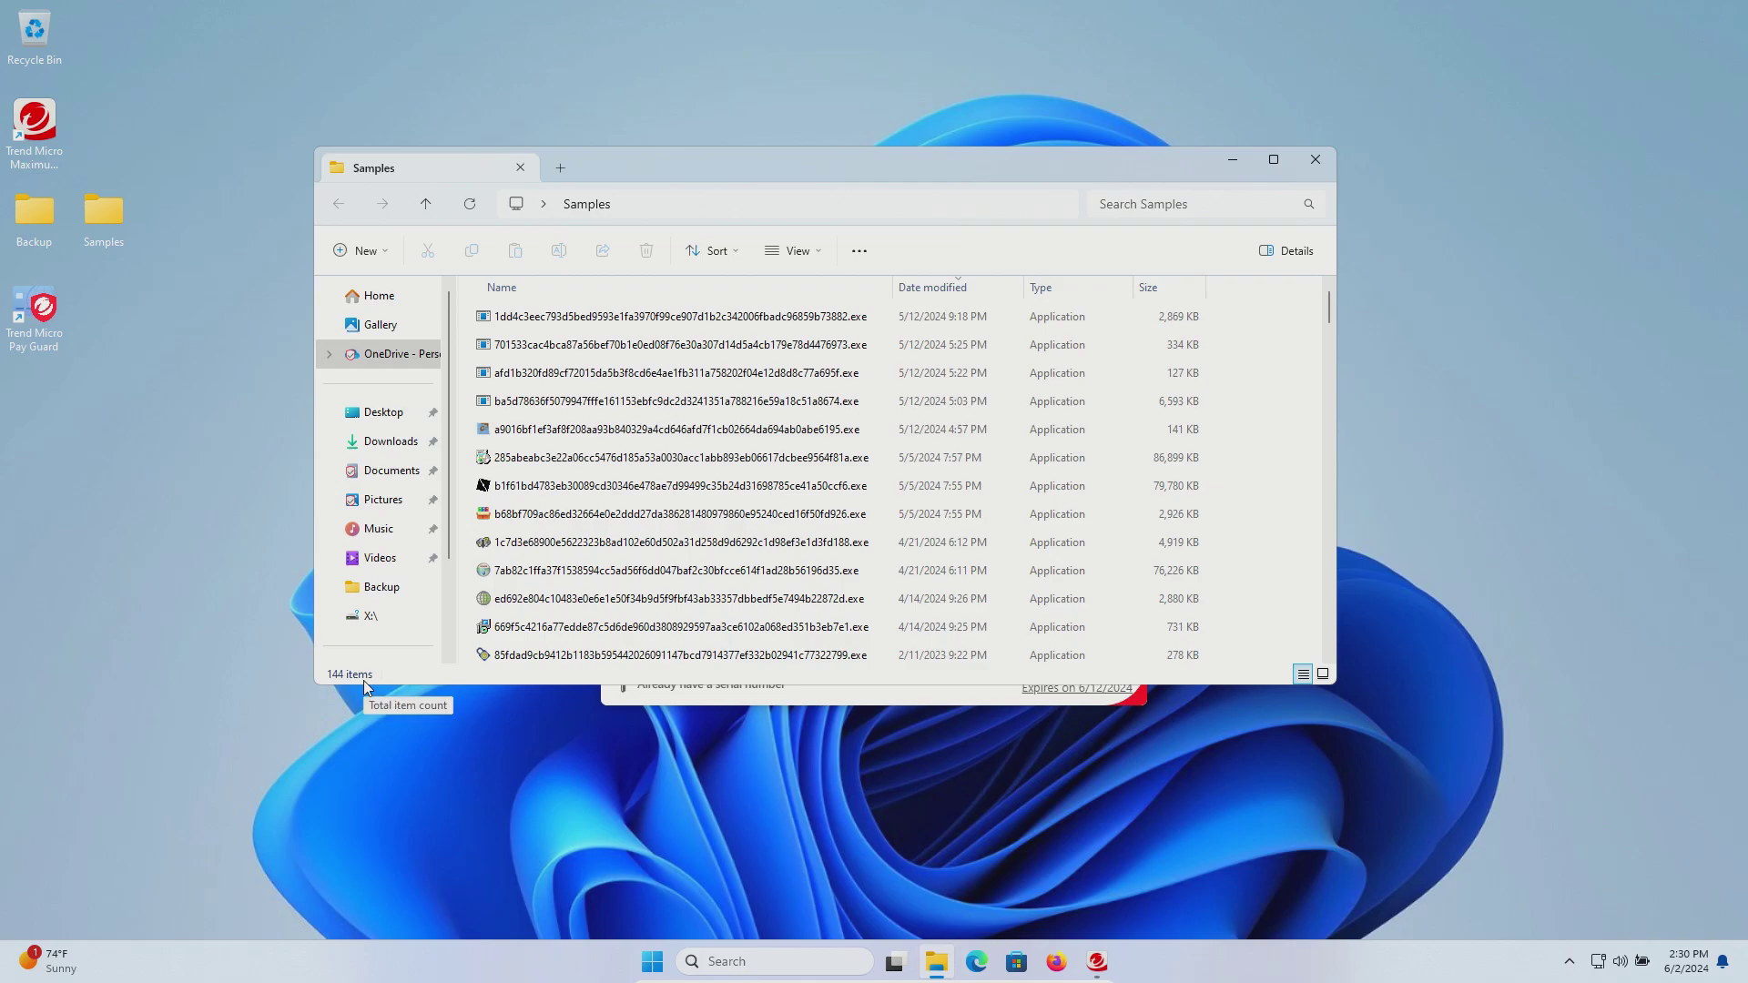
Scan the 144 remaining samples and review the 3 resolved threats, leaving 141 items
{"action": "left_click", "coordinate": [108, 221]}
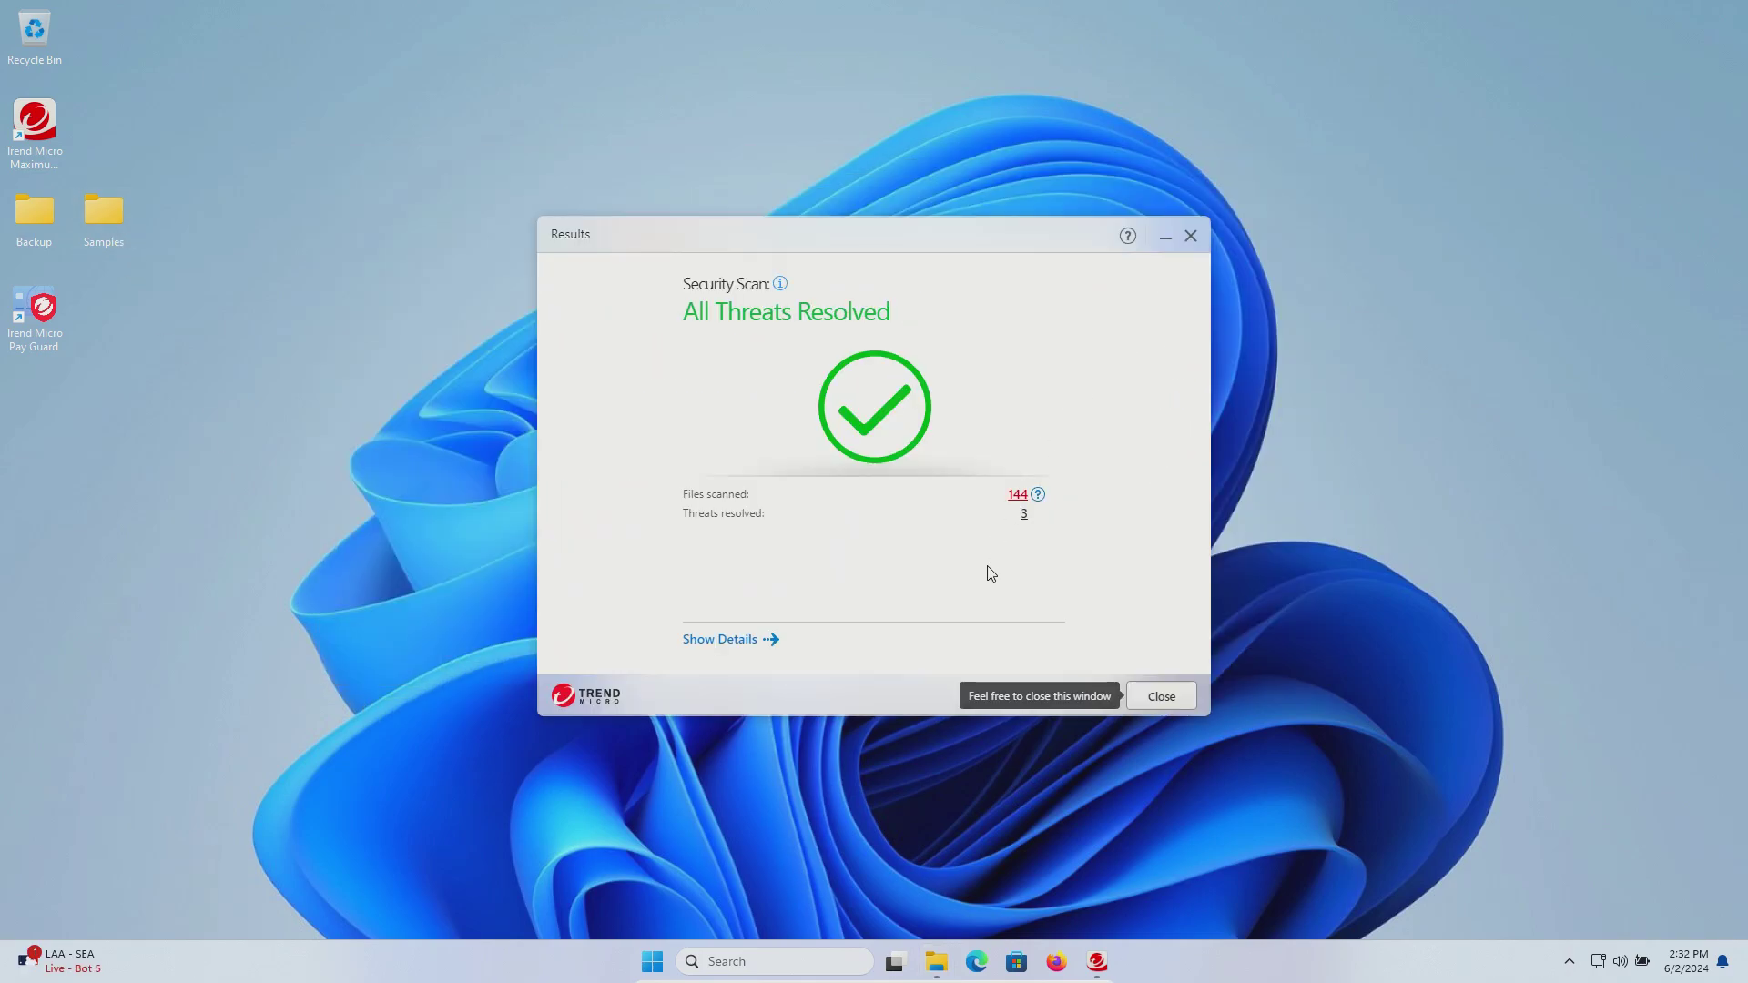
{"action": "left_click", "coordinate": [1024, 516]}
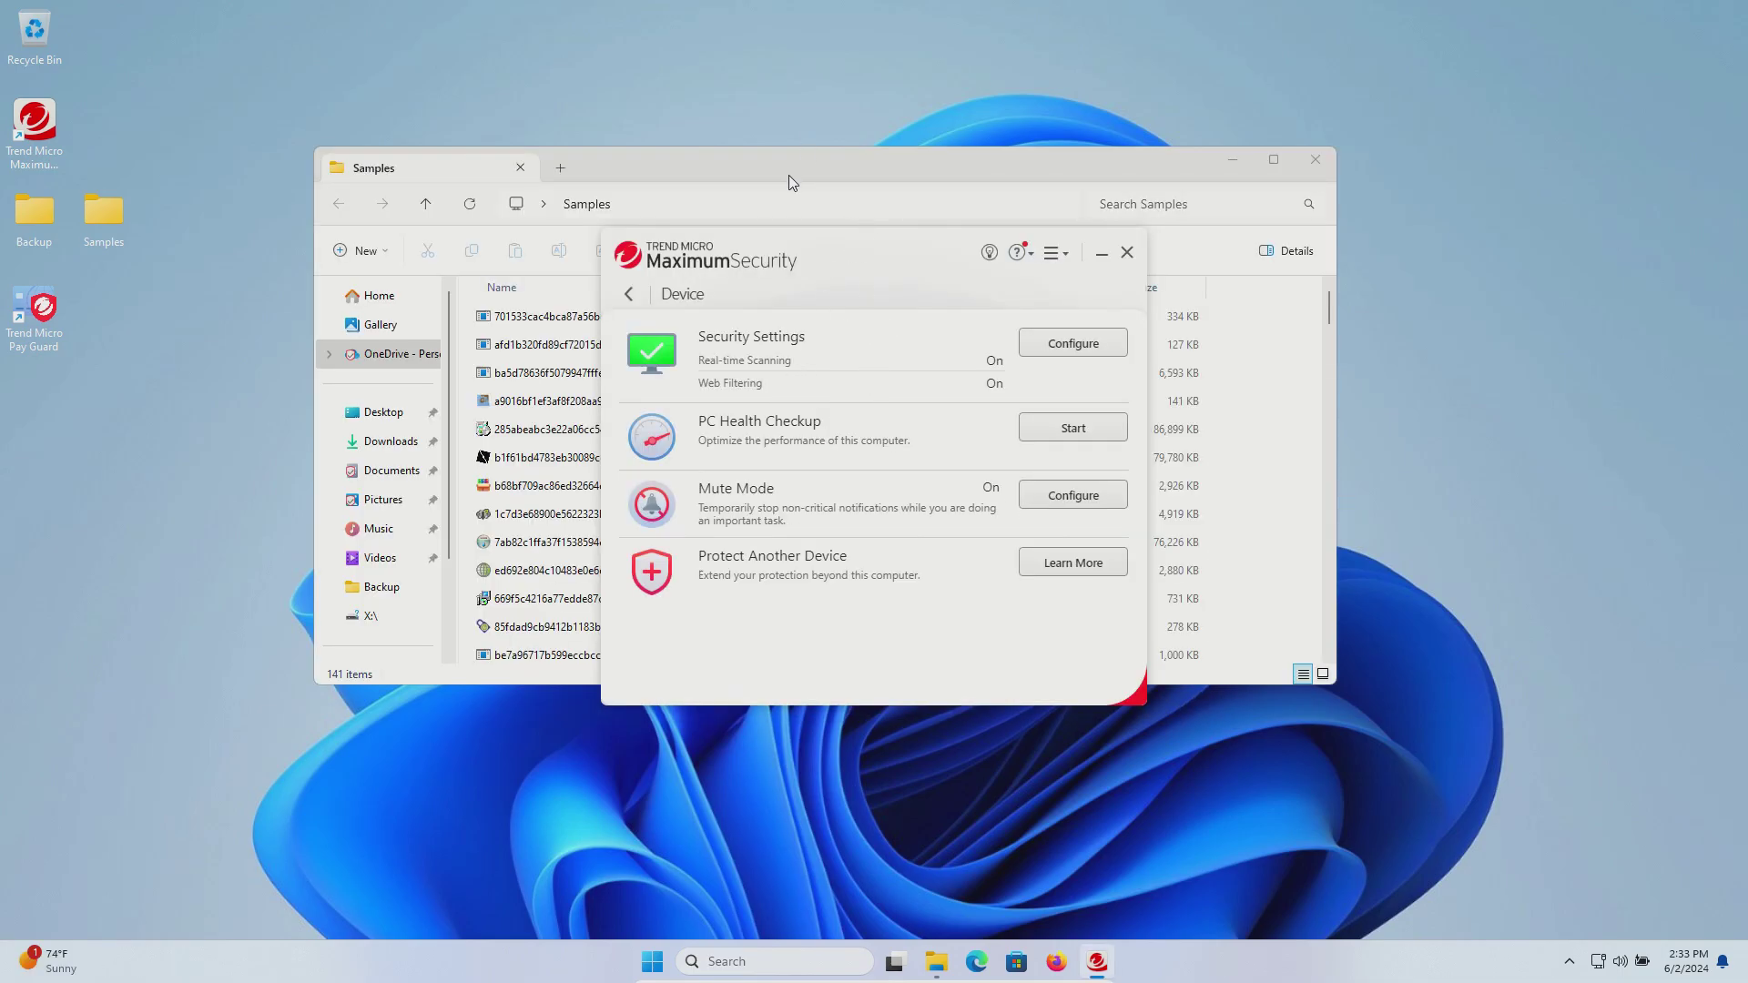
{"action": "left_click", "coordinate": [789, 175]}
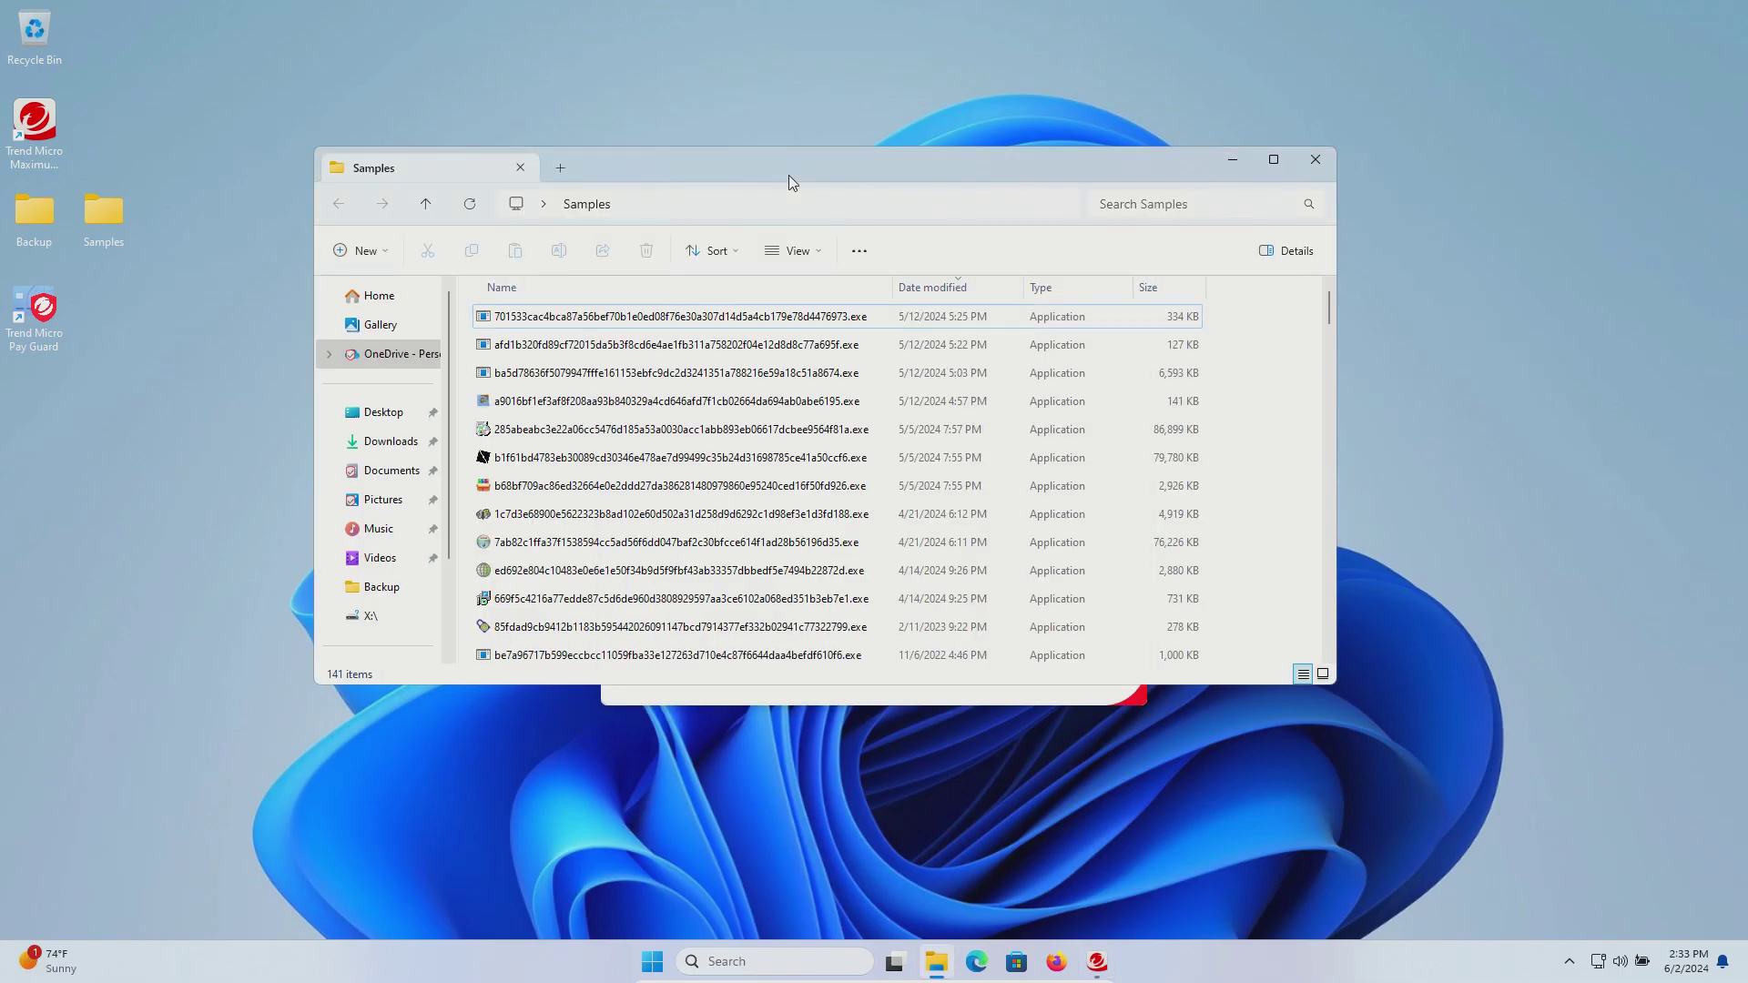
Run the sample executables in turn, letting installers add BetterShaders, Artificius and UnderWars
{"action": "key", "text": "Return"}
{"action": "double_click", "coordinate": [789, 402]}
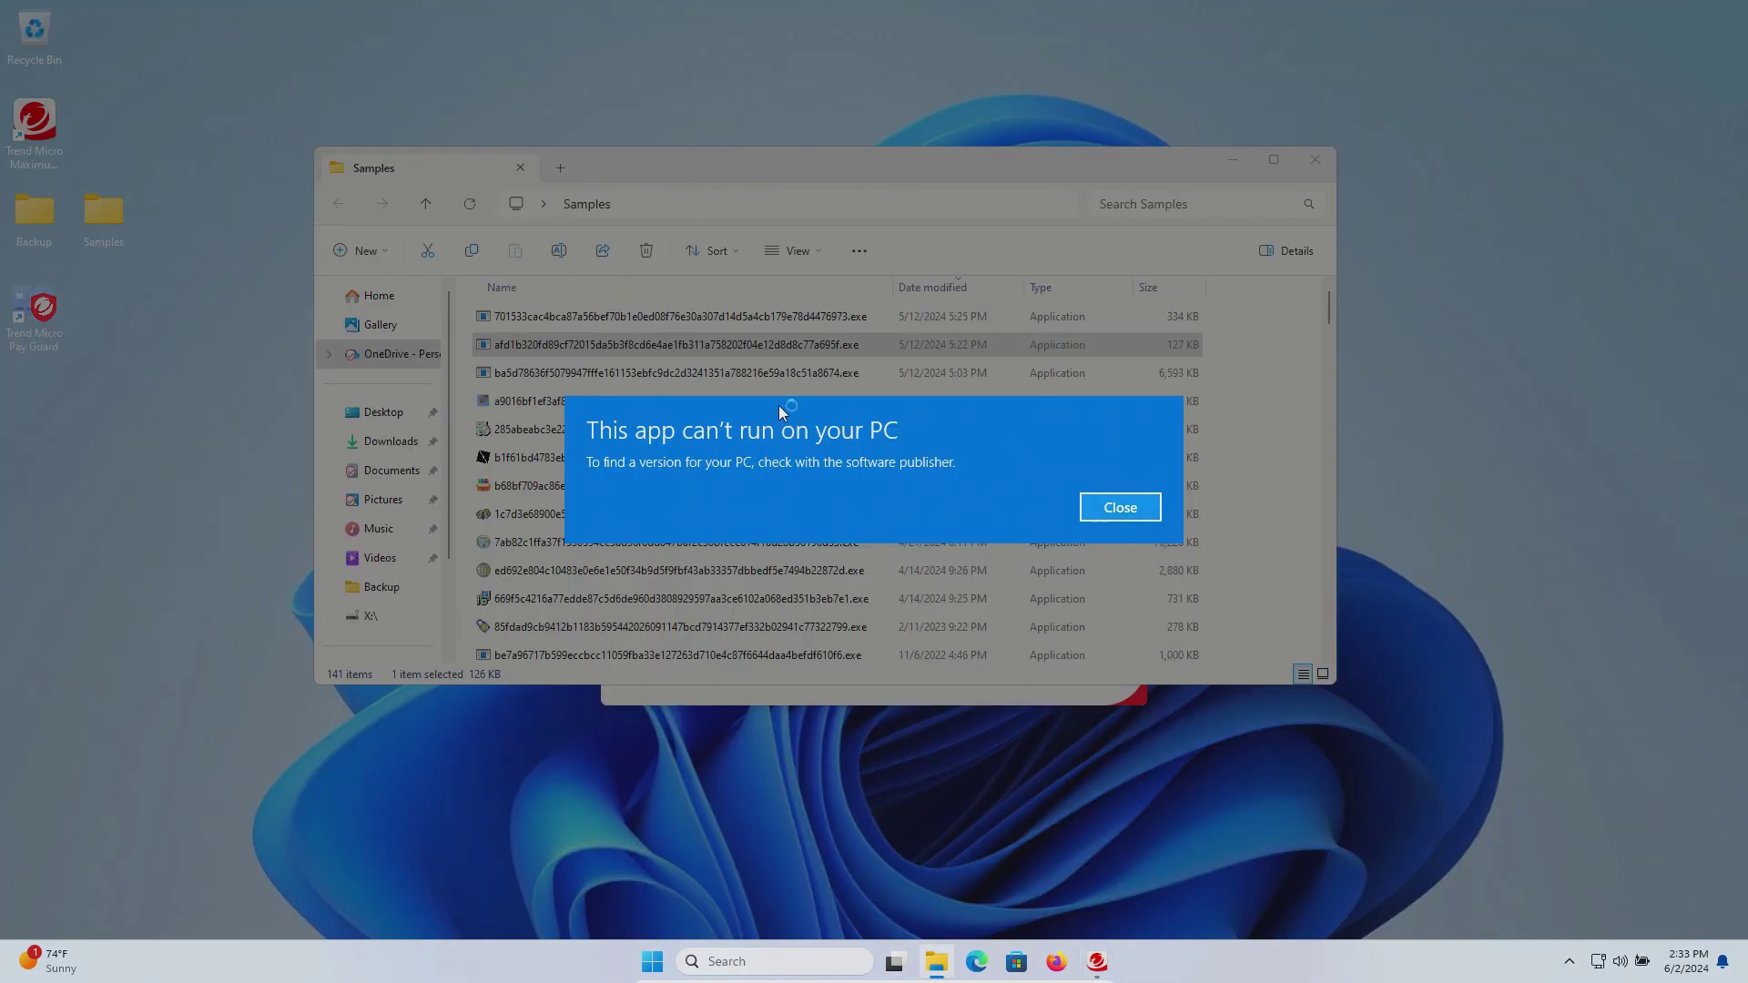
{"action": "key", "text": "Down"}
{"action": "key", "text": "Down"}
{"action": "key", "text": "Return"}
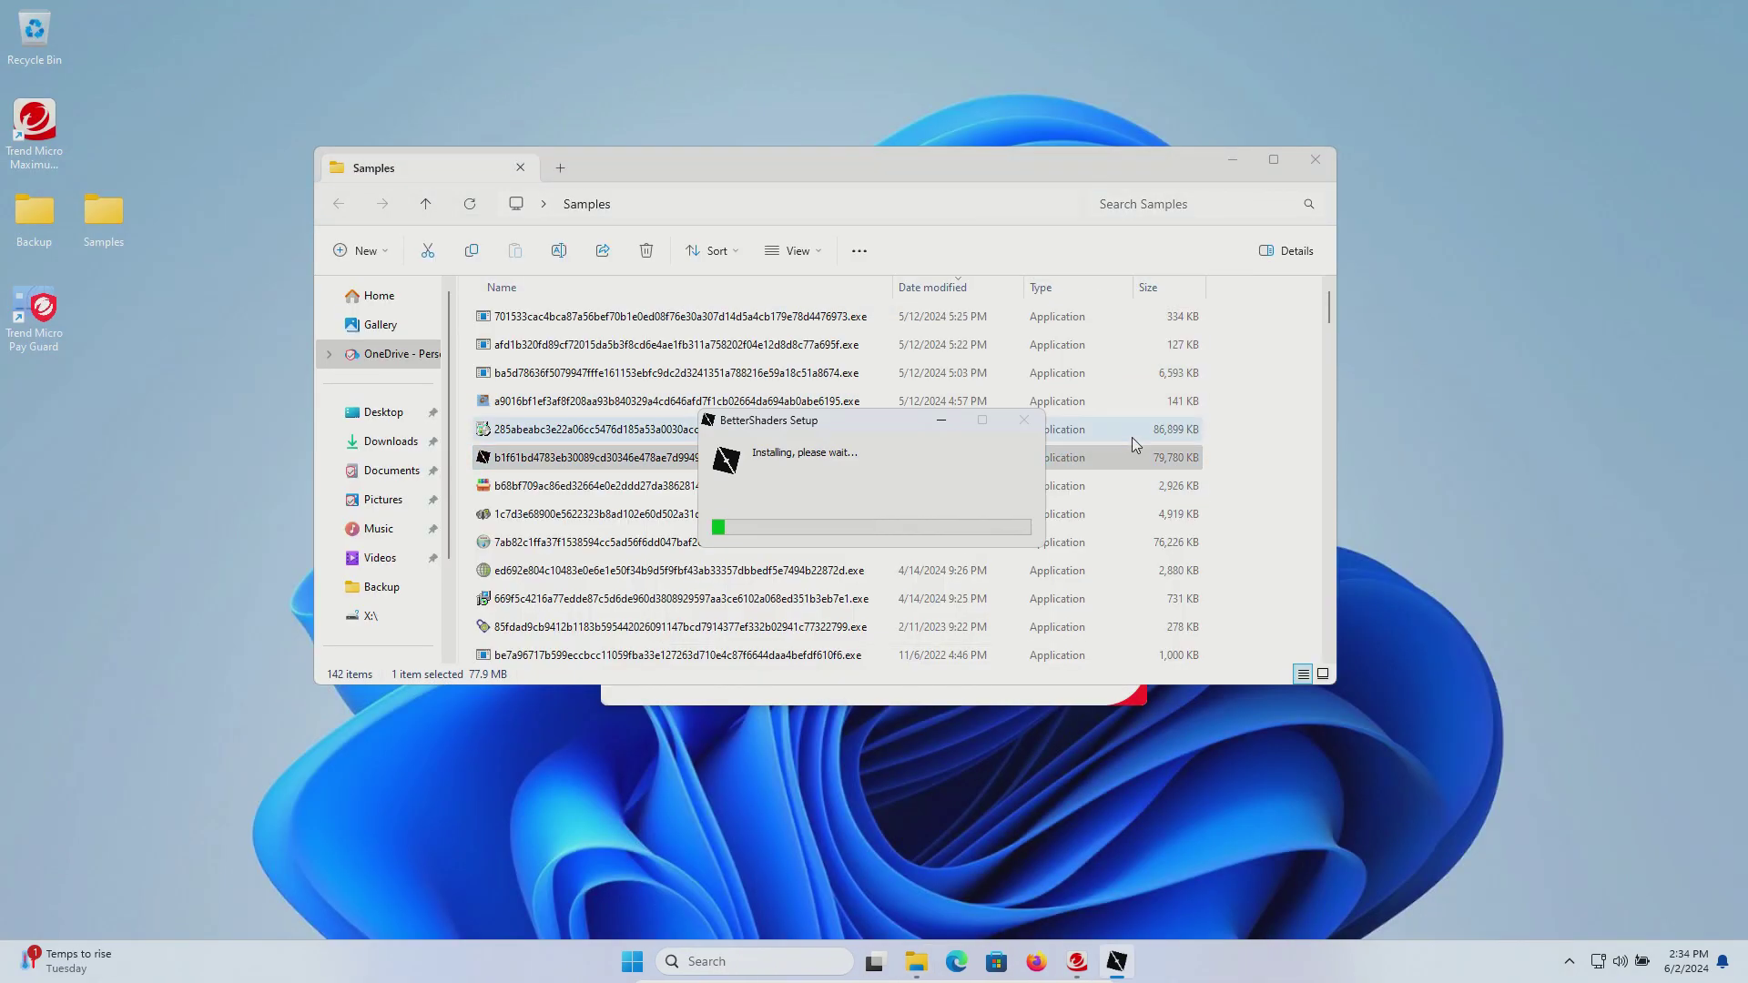
{"action": "key", "text": "Down"}
{"action": "key", "text": "Return"}
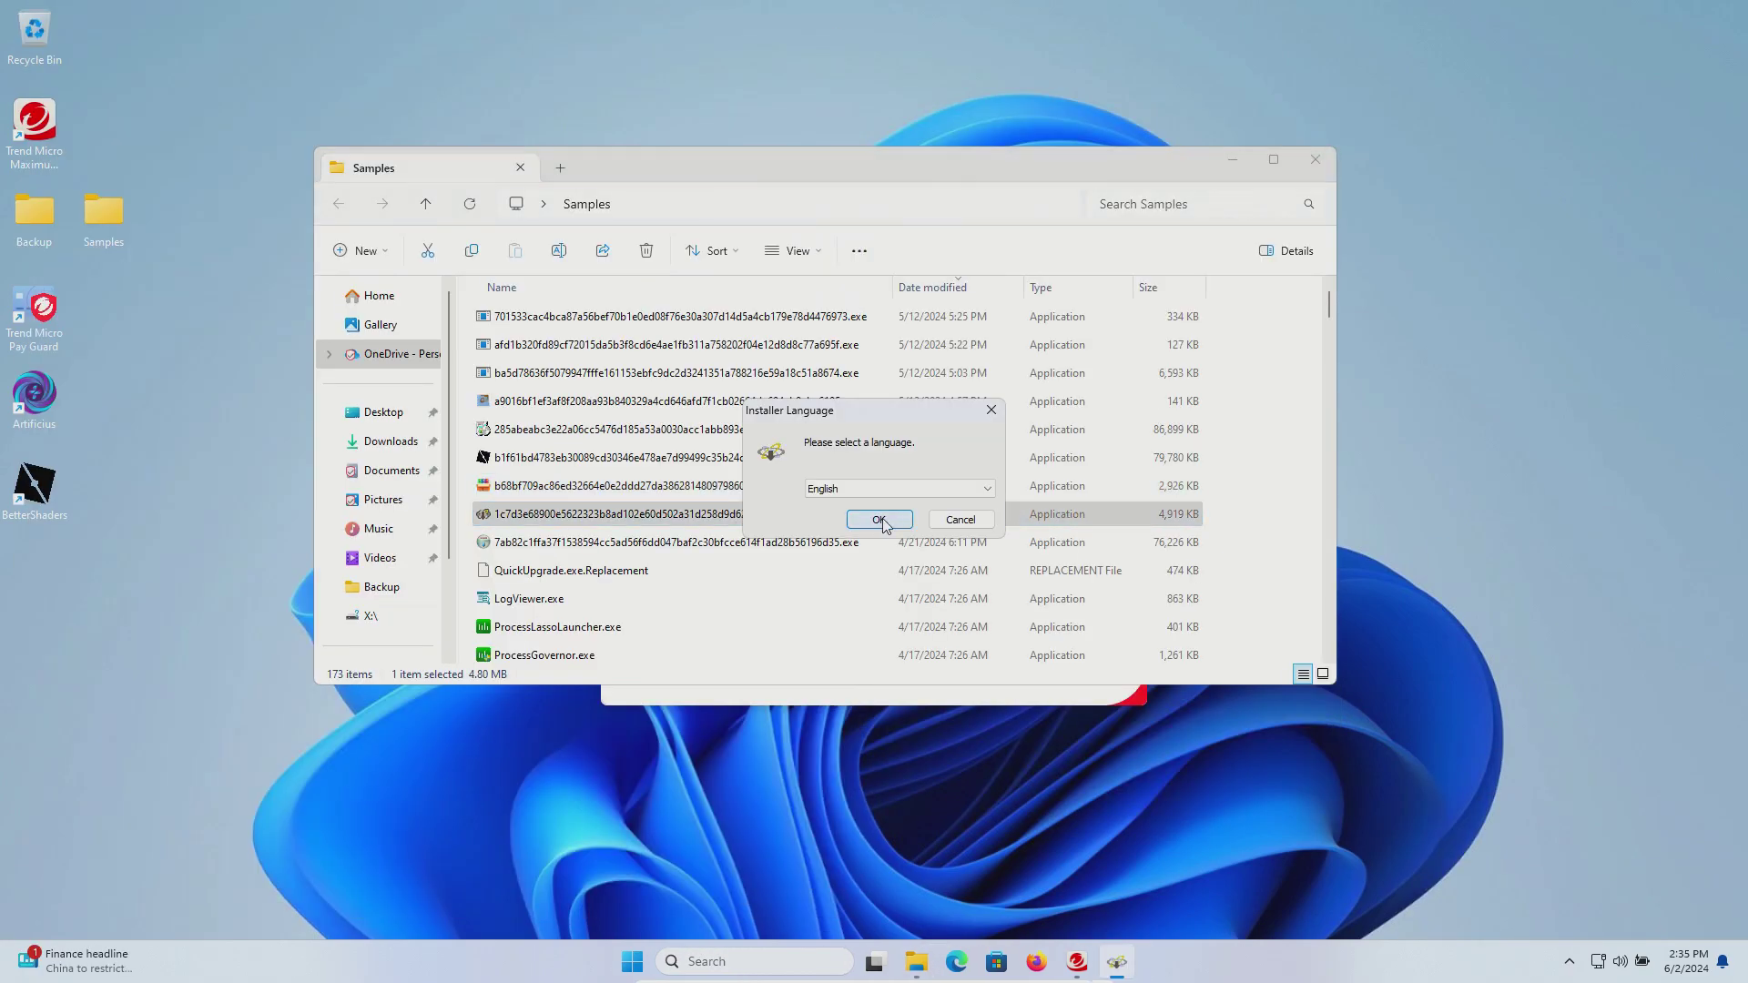
{"action": "left_click", "coordinate": [883, 519]}
{"action": "key", "text": "Down"}
{"action": "key", "text": "Return"}
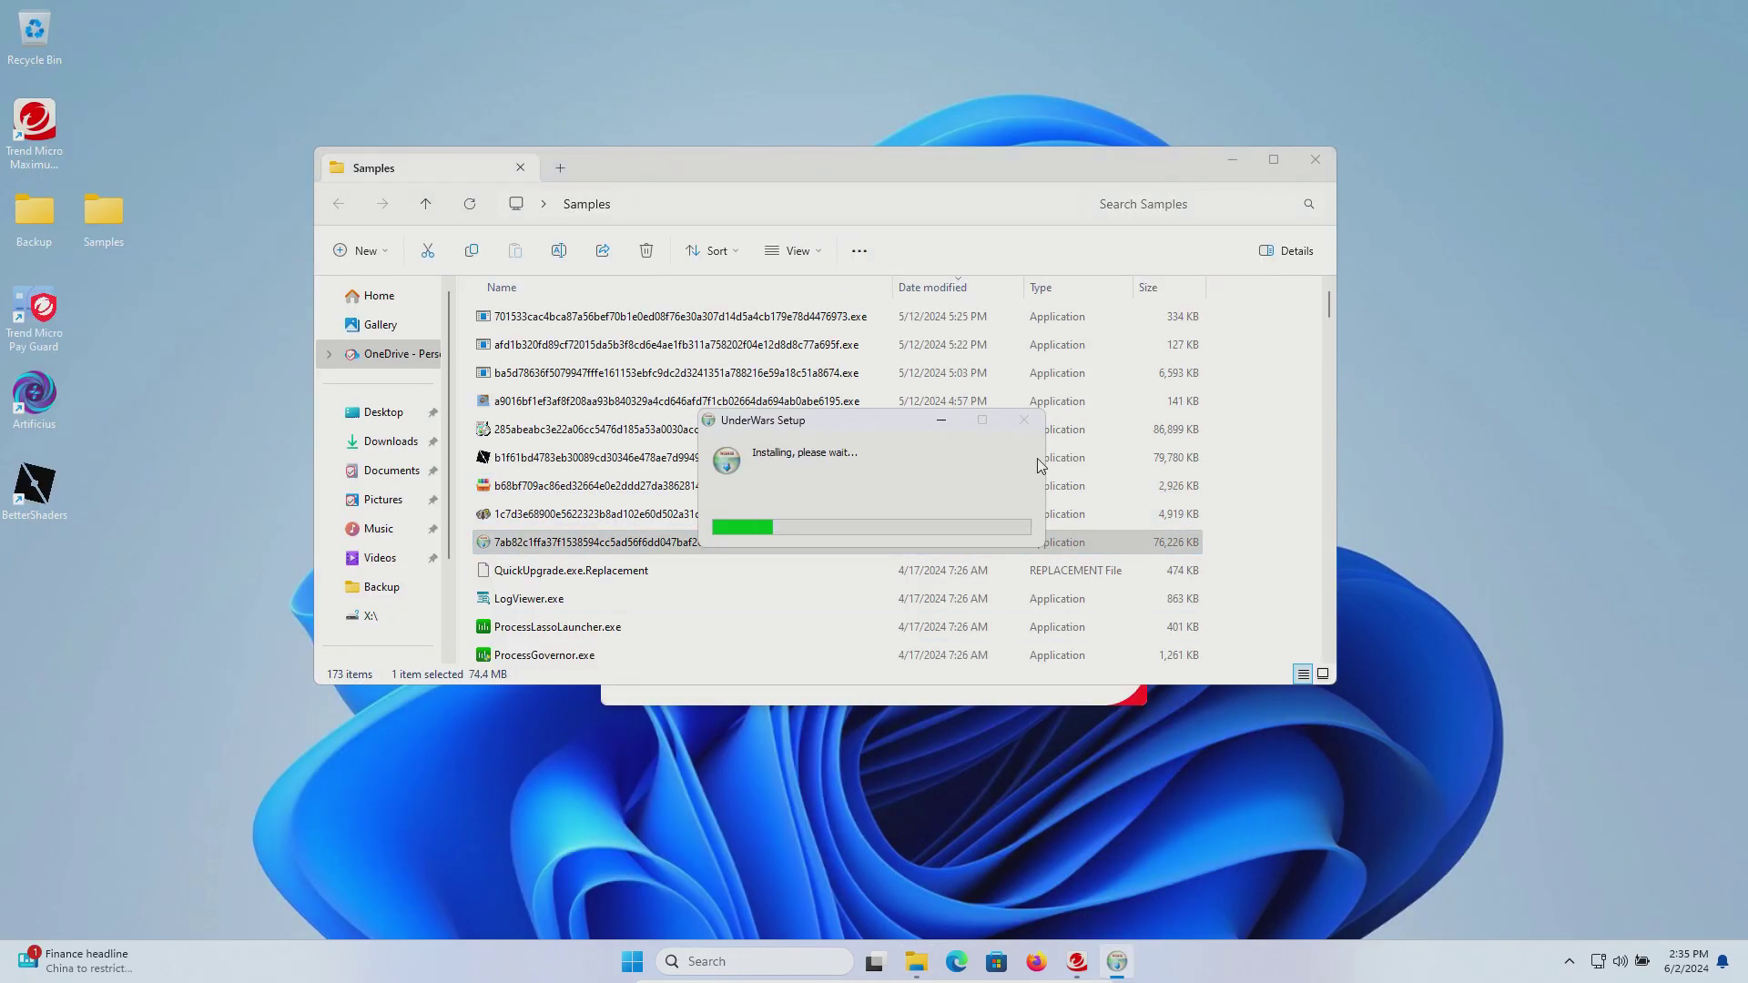
{"action": "left_click", "coordinate": [1048, 287]}
{"action": "double_click", "coordinate": [941, 565]}
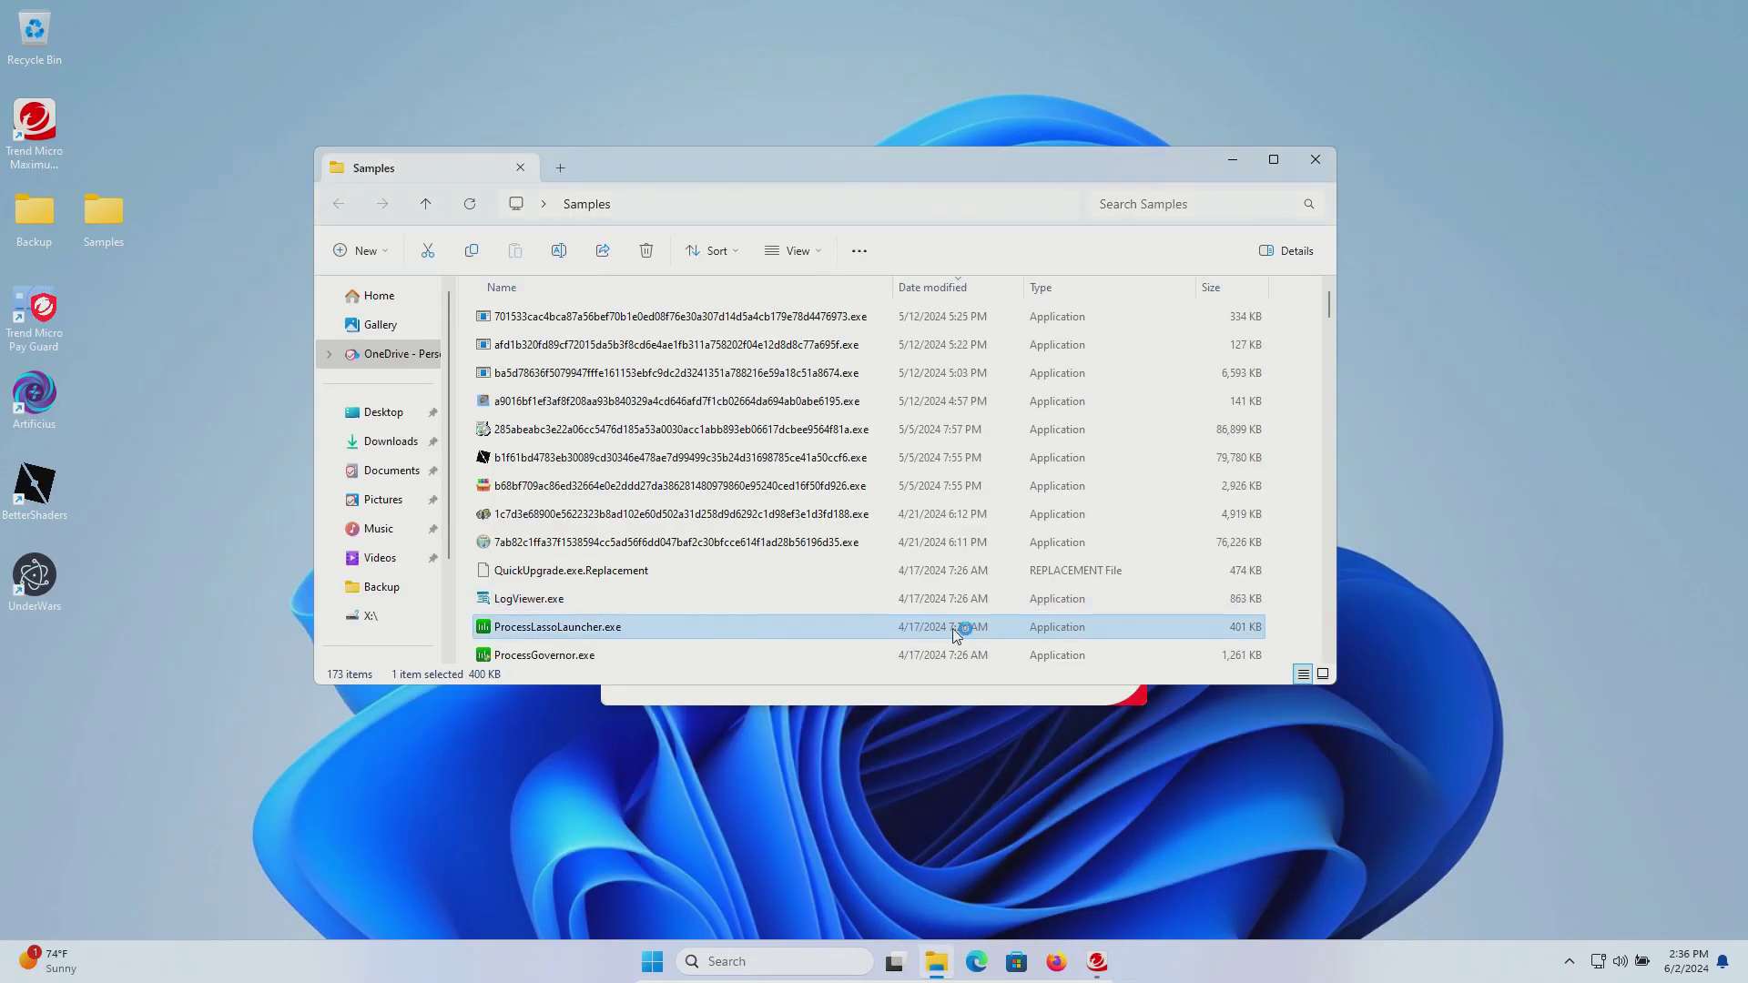
Set the Security Settings protection level to Hypersensitive and apply it
{"action": "left_click", "coordinate": [1048, 348]}
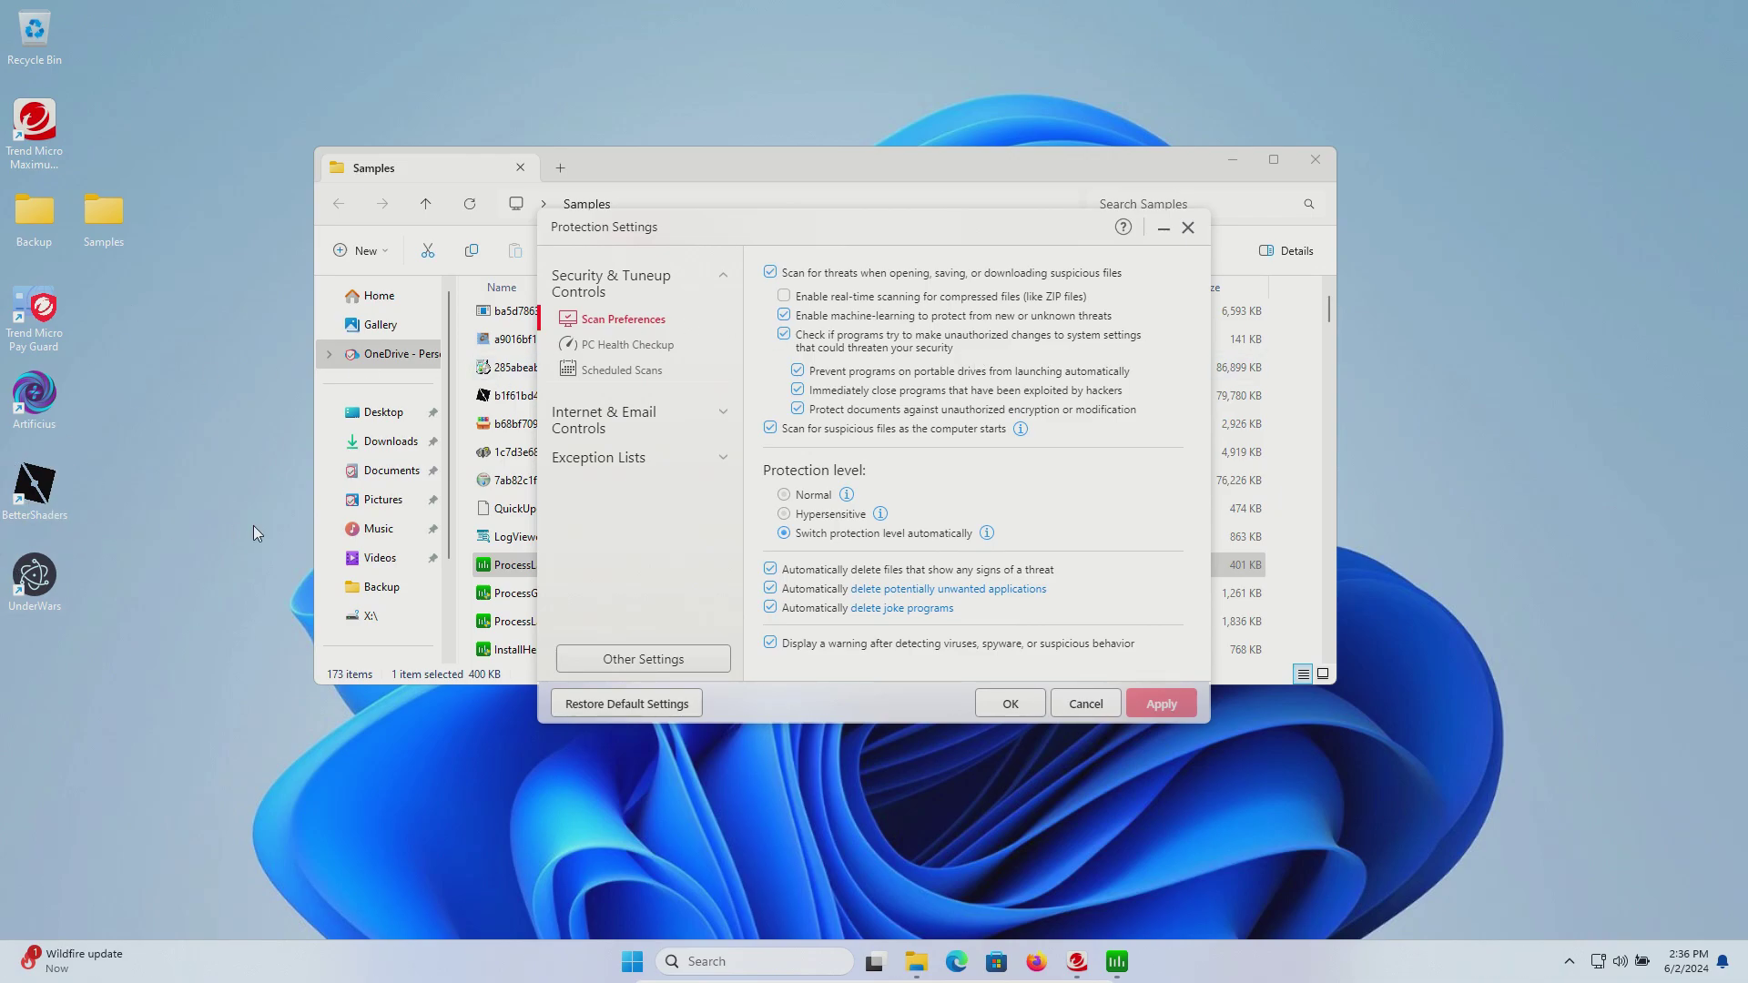
{"action": "left_click", "coordinate": [827, 516]}
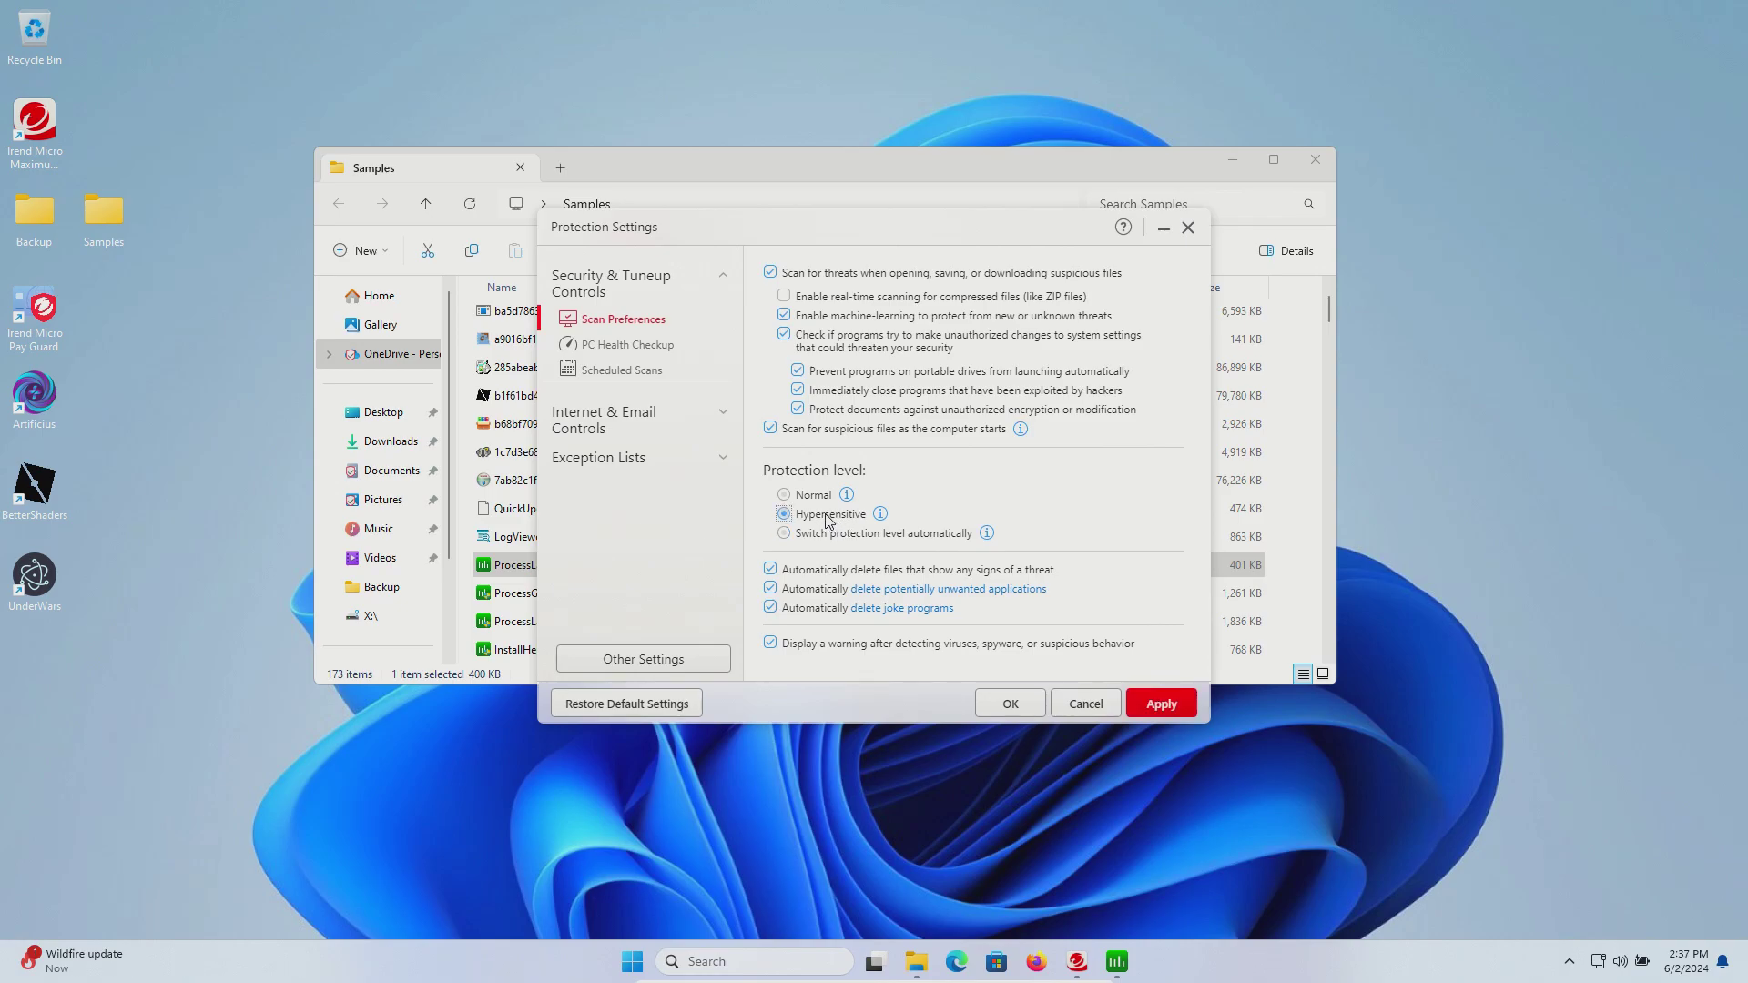
{"action": "left_click", "coordinate": [1159, 703]}
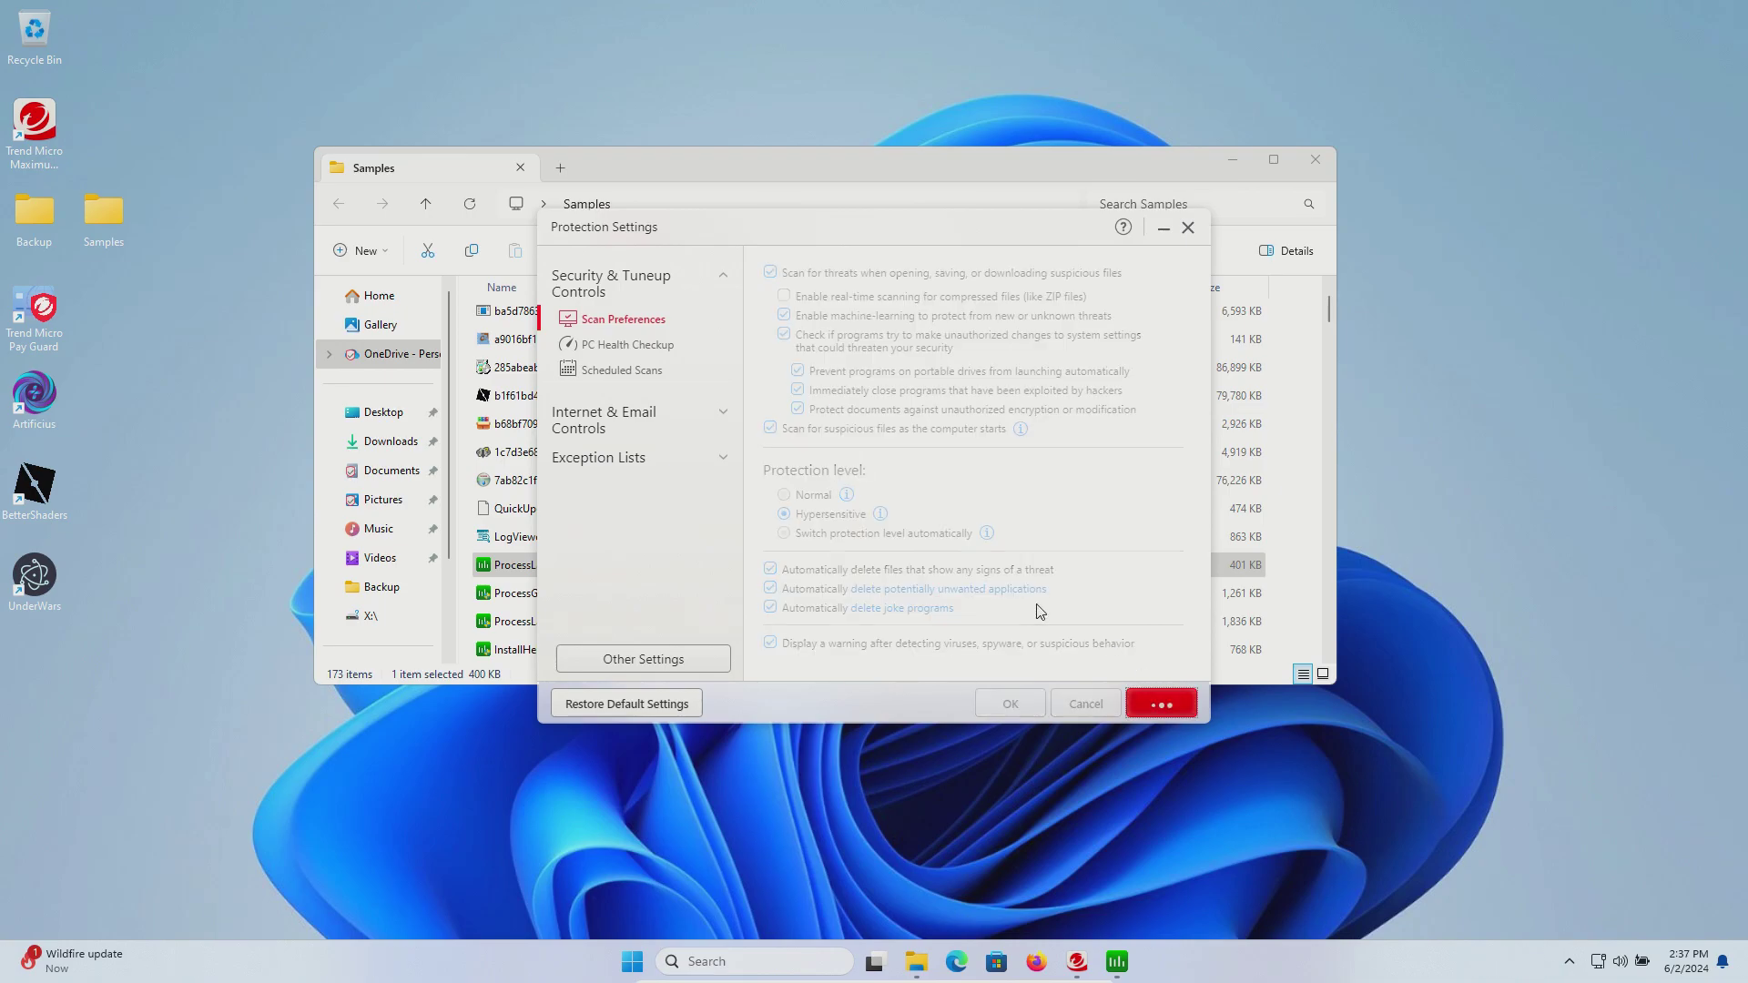
{"action": "left_click", "coordinate": [938, 626]}
{"action": "scroll", "coordinate": [938, 627], "scroll_direction": "down", "scroll_amount": 3}
Select TweakScheduler.exe and scan the Samples folder: 173 files, no threats found
{"action": "left_click", "coordinate": [947, 592]}
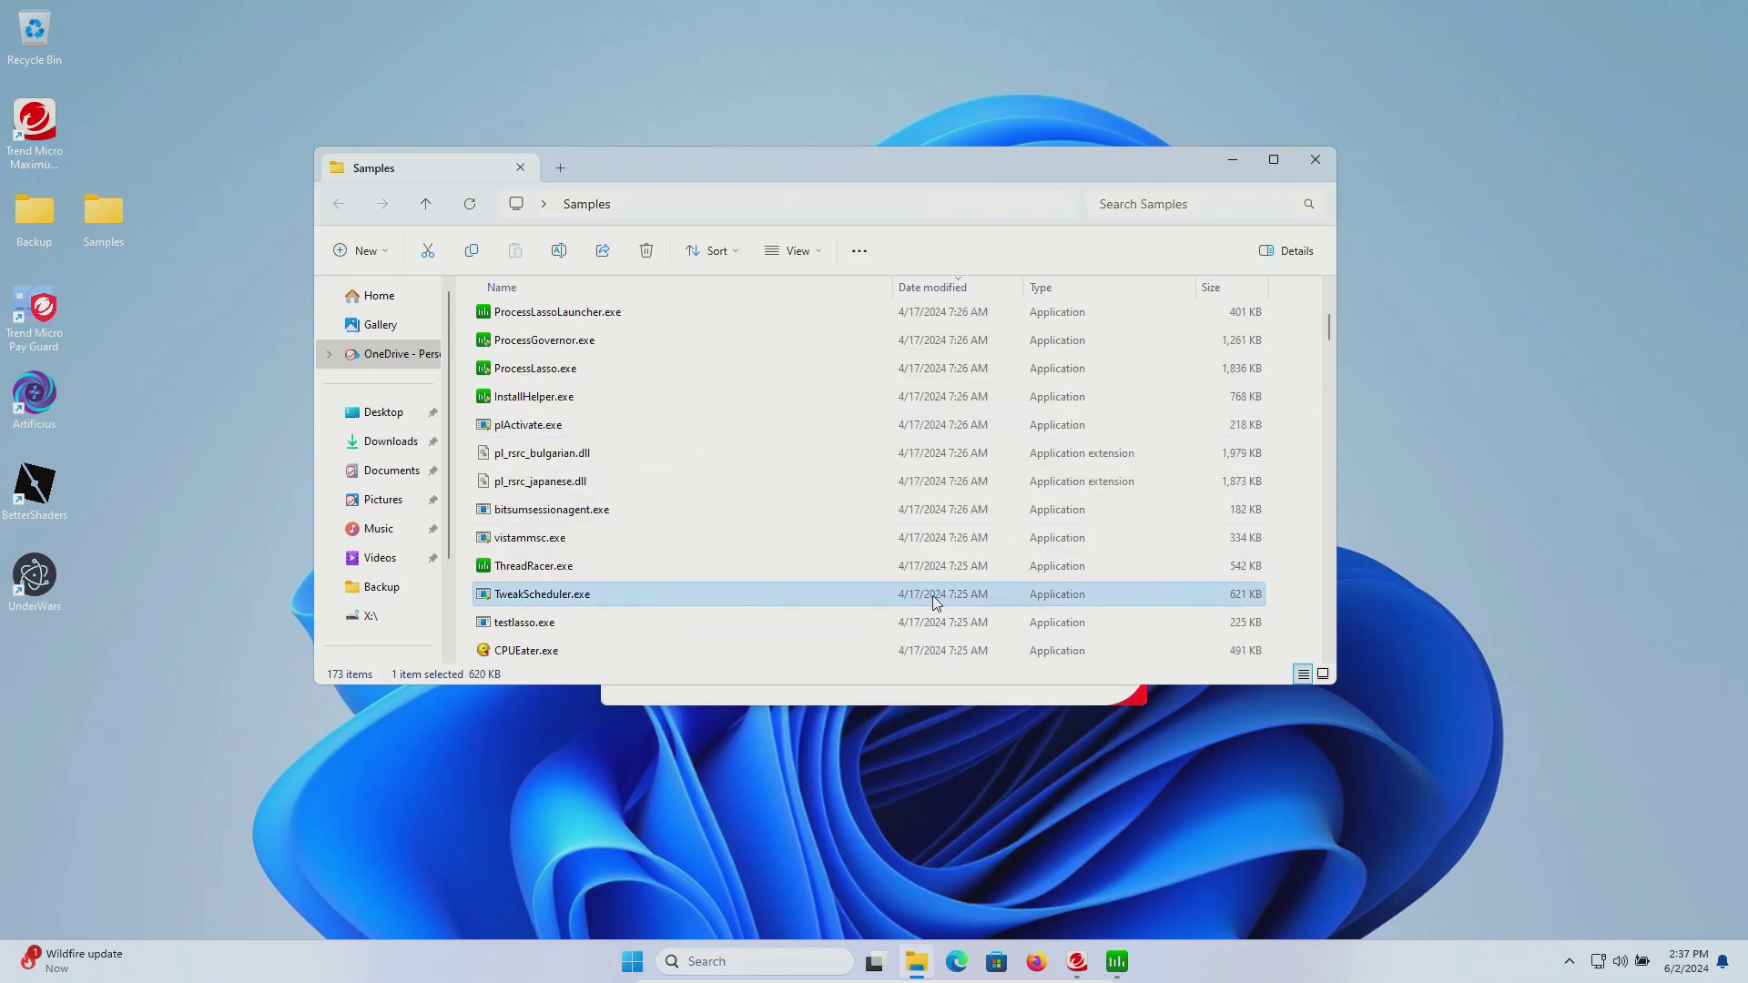
{"action": "scroll", "coordinate": [956, 571], "scroll_direction": "down", "scroll_amount": 1}
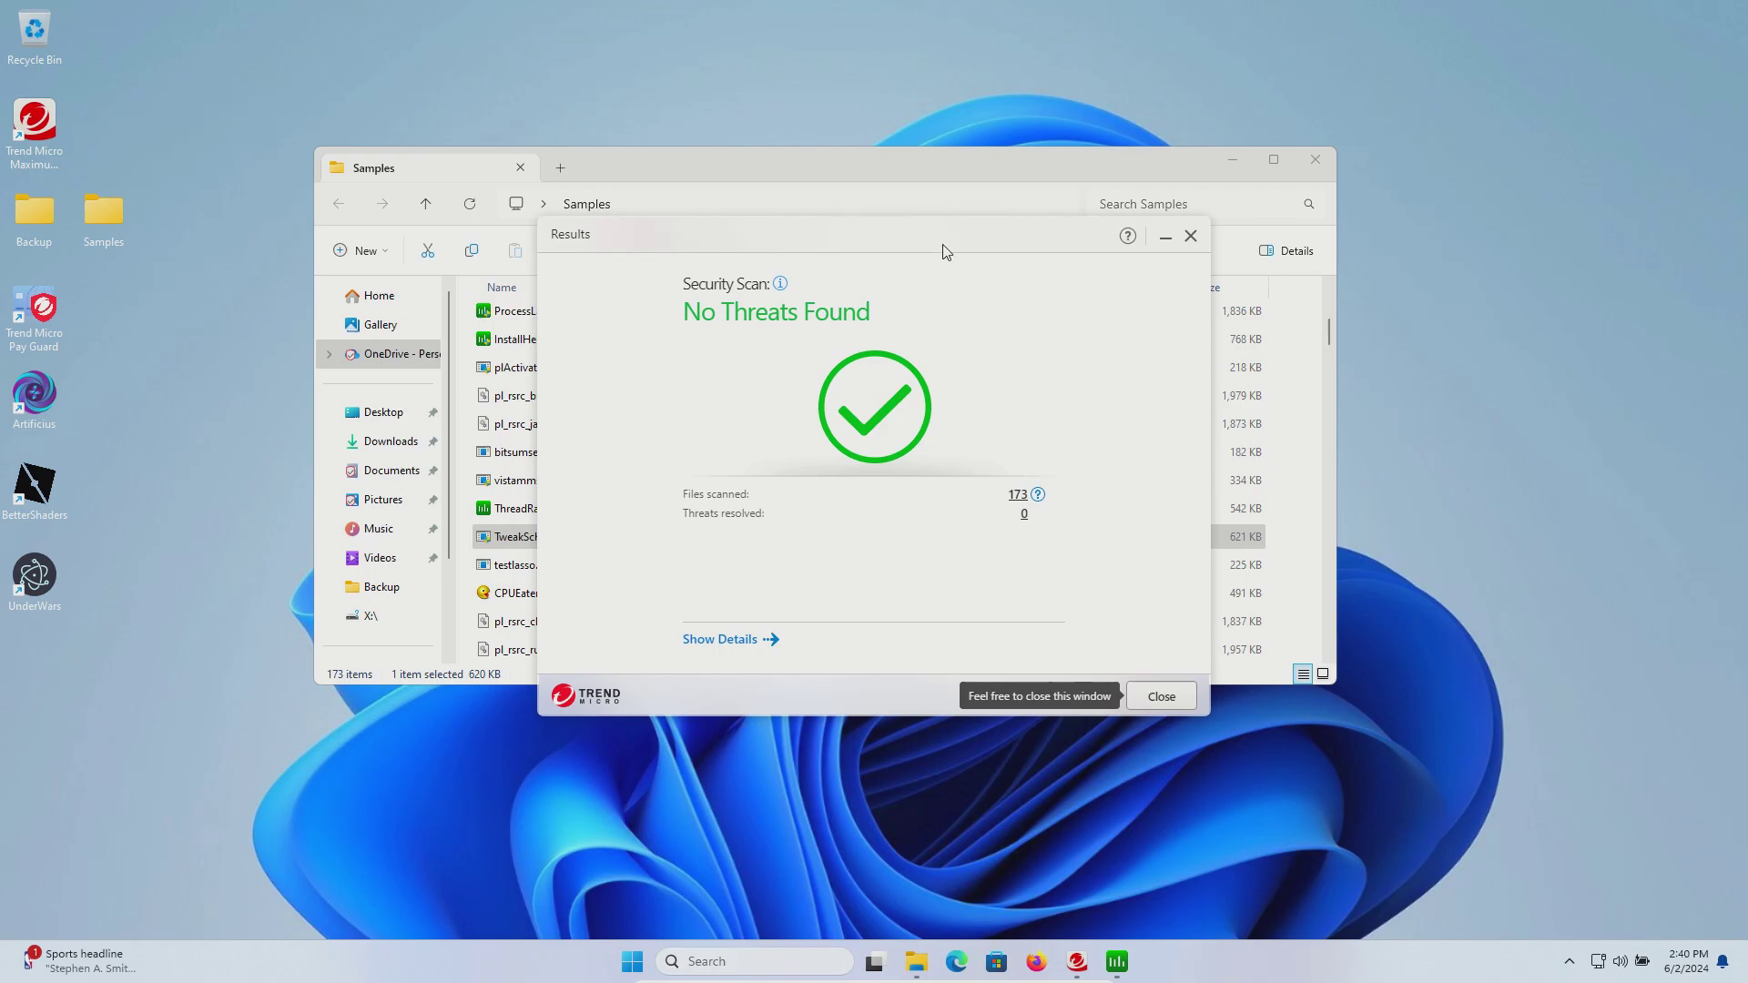
Move the scan Results aside and bring back the Samples folder, now 31 items
{"action": "left_click_drag", "start_coordinate": [941, 246], "coordinate": [1070, 345]}
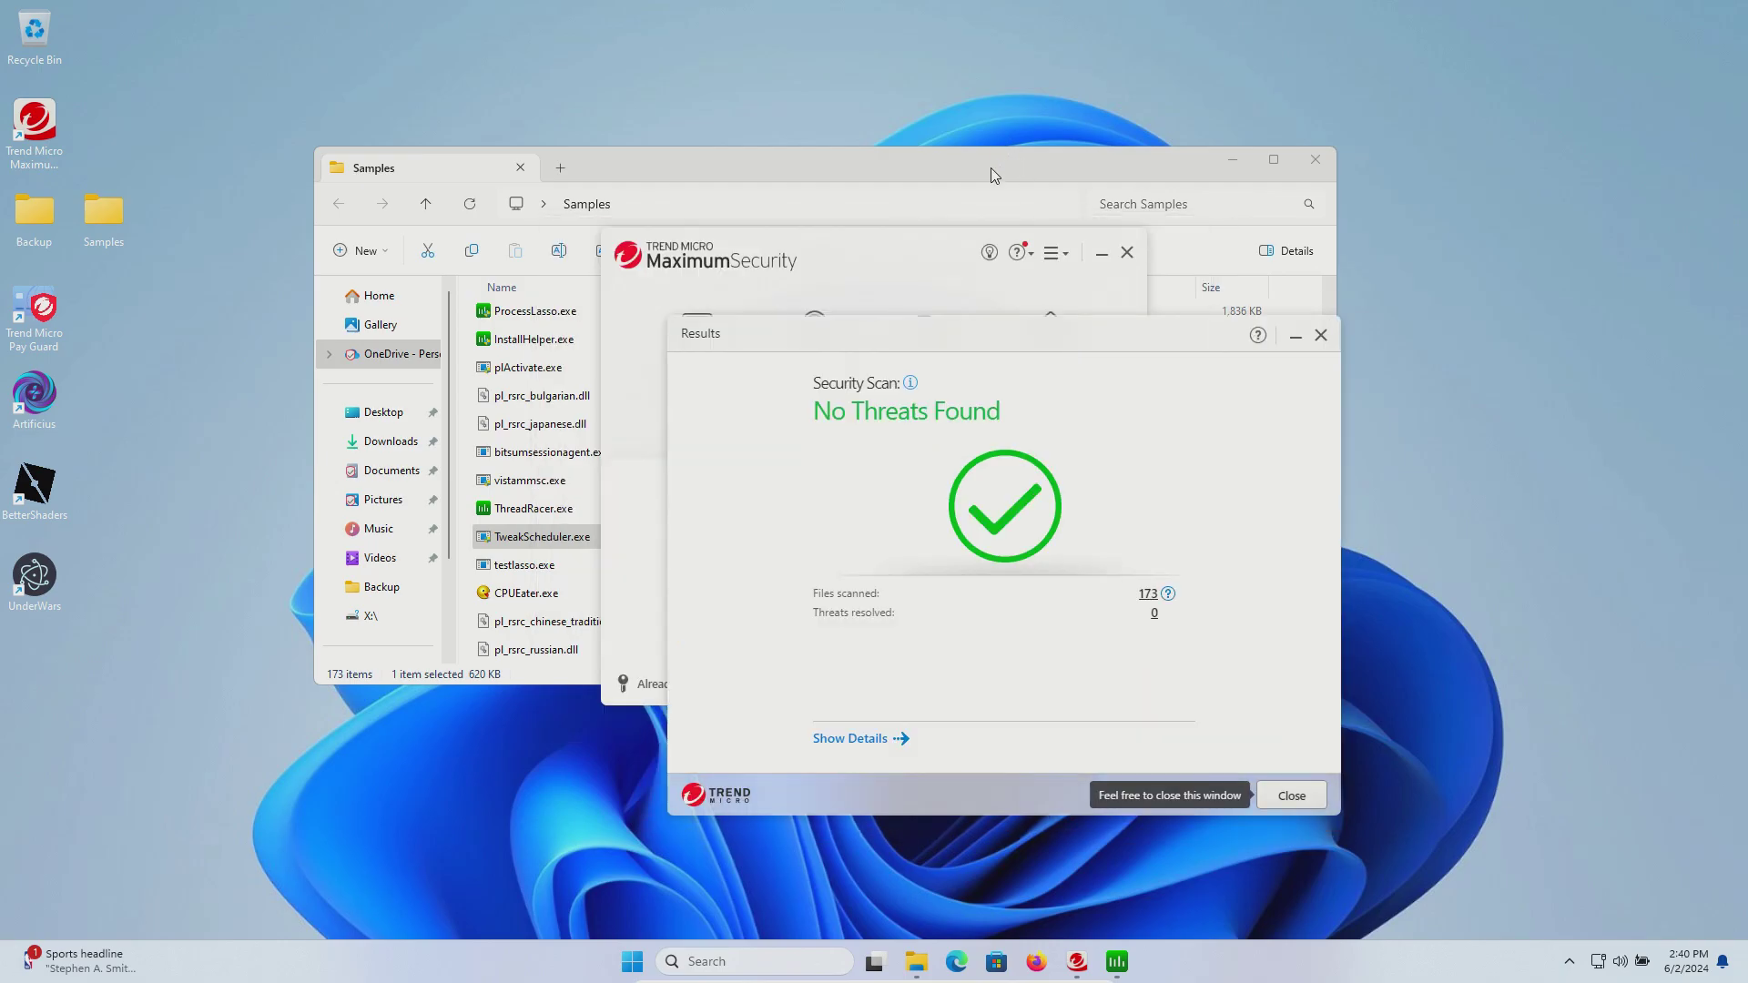
{"action": "left_click", "coordinate": [991, 167]}
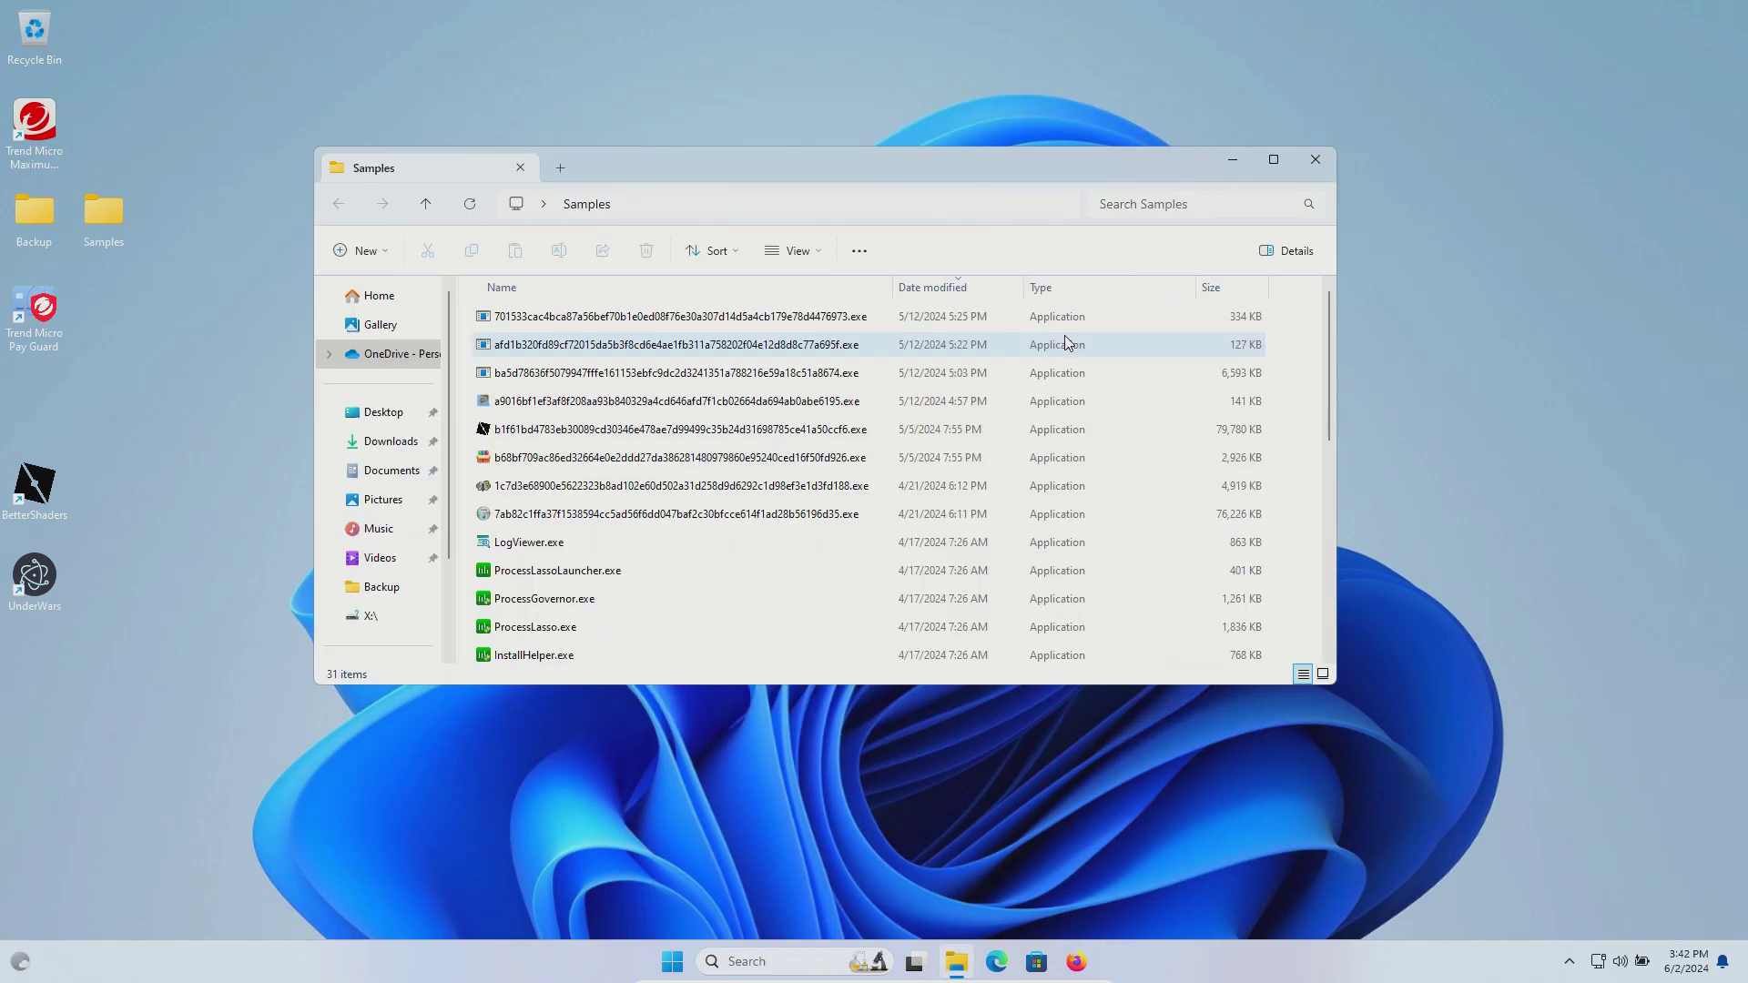
Look through the 31 remaining samples, then clear the Samples window to show the desktop
{"action": "scroll", "coordinate": [1068, 342], "scroll_direction": "down", "scroll_amount": 5}
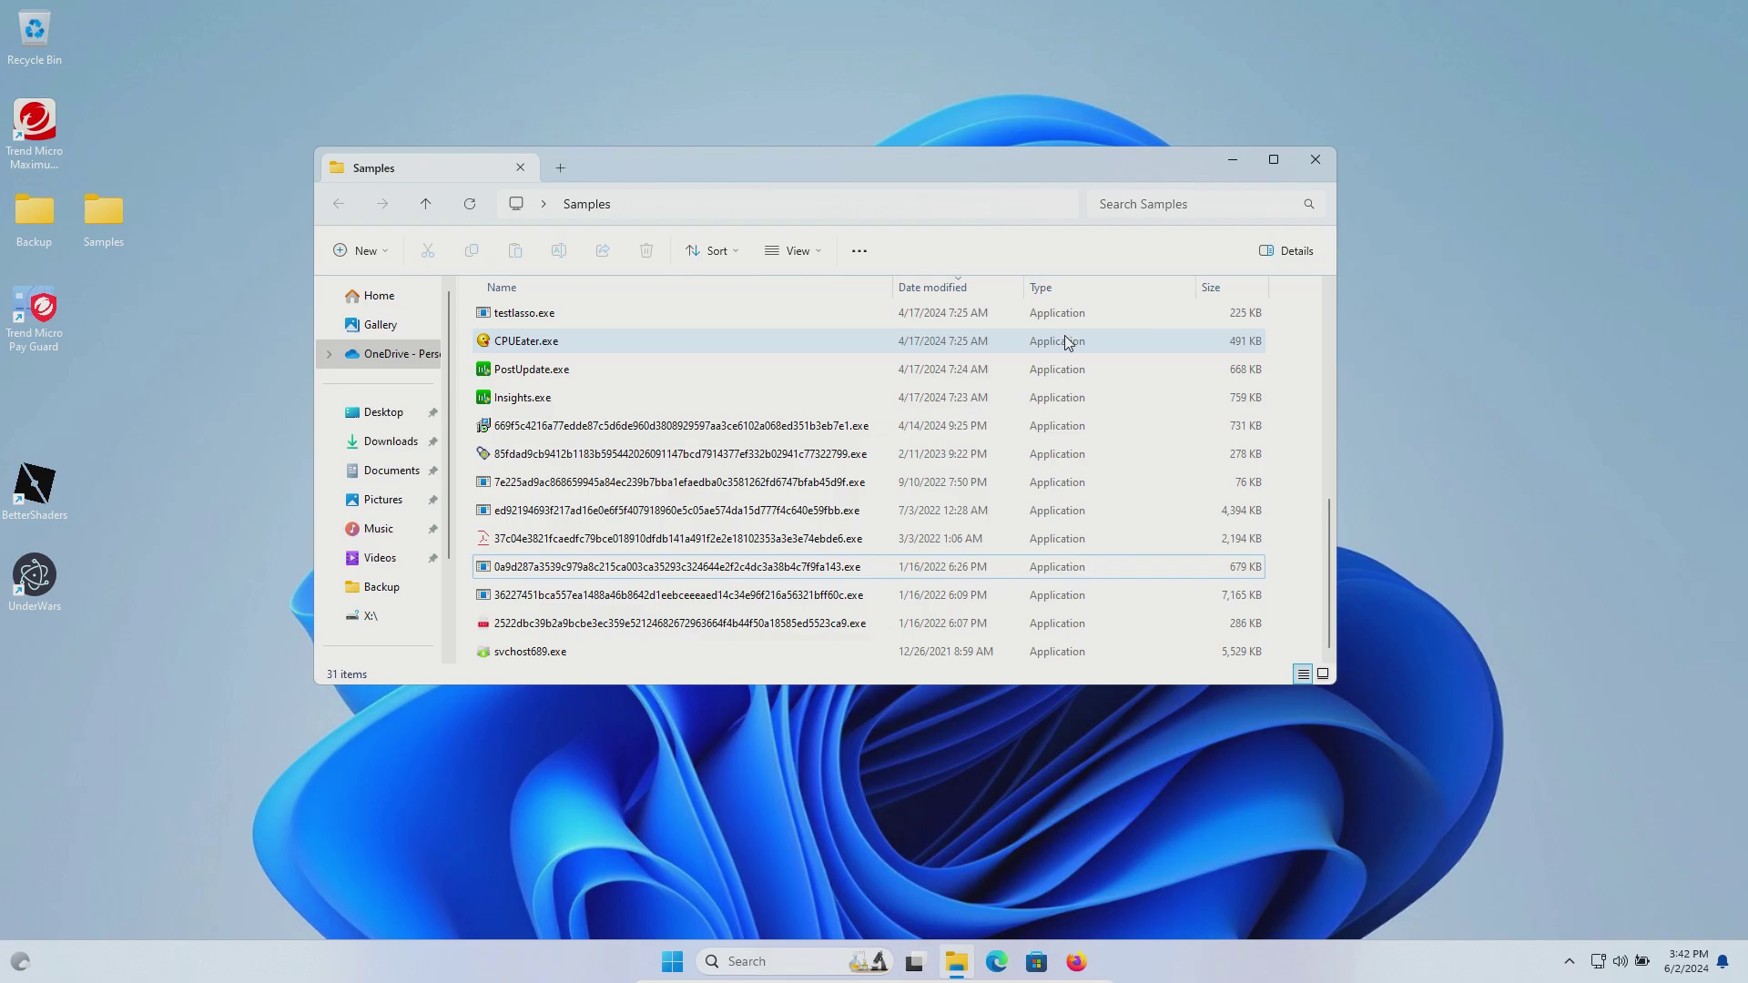
{"action": "scroll", "coordinate": [1068, 343], "scroll_direction": "up", "scroll_amount": 5}
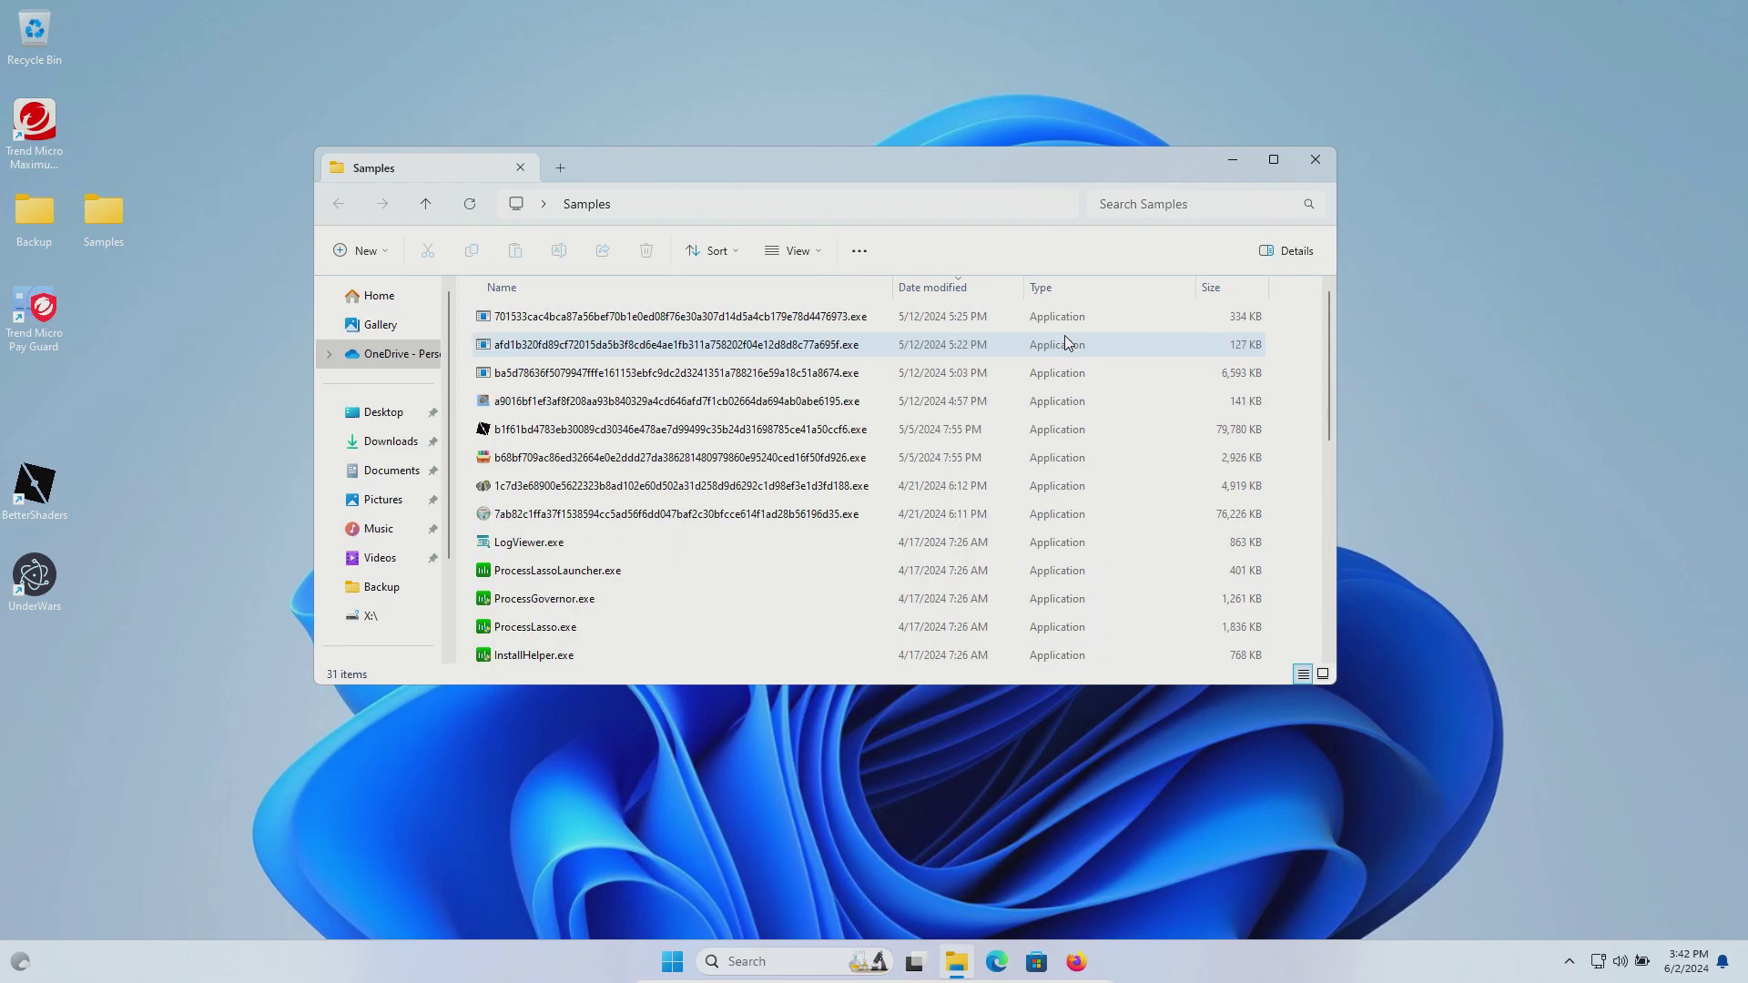
{"action": "scroll", "coordinate": [1068, 343], "scroll_direction": "down", "scroll_amount": 5}
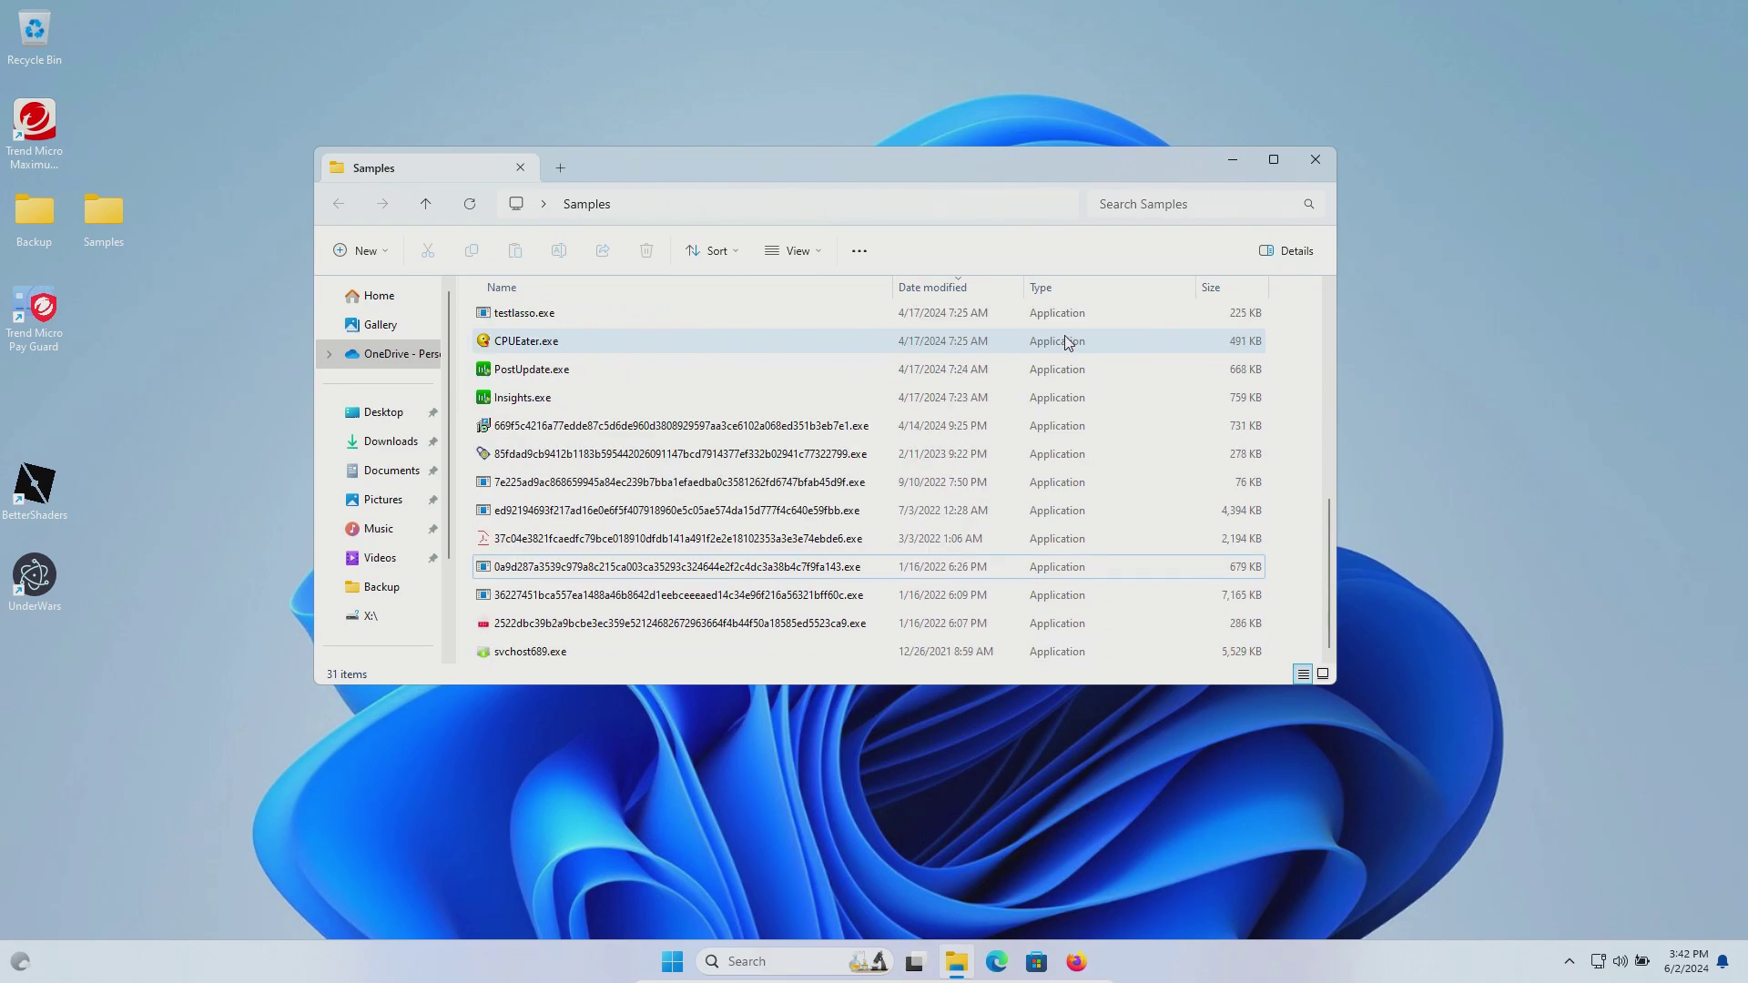
{"action": "scroll", "coordinate": [1068, 343], "scroll_direction": "up", "scroll_amount": 5}
{"action": "key", "text": "super+d"}
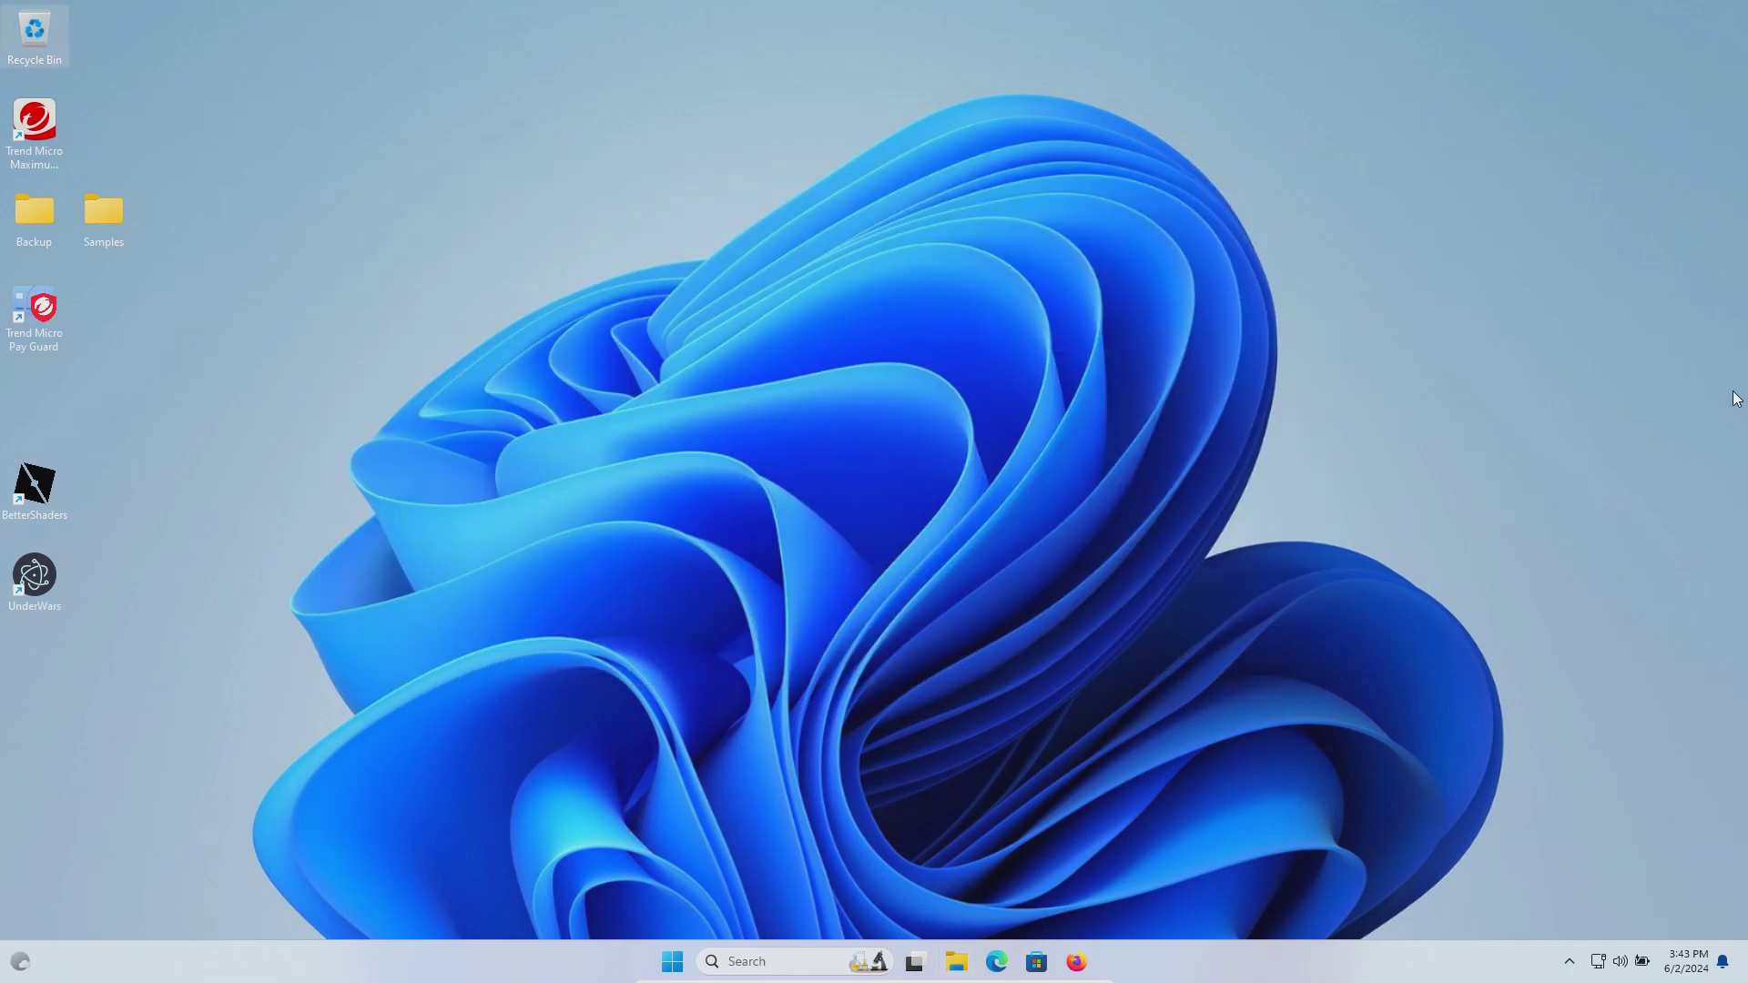